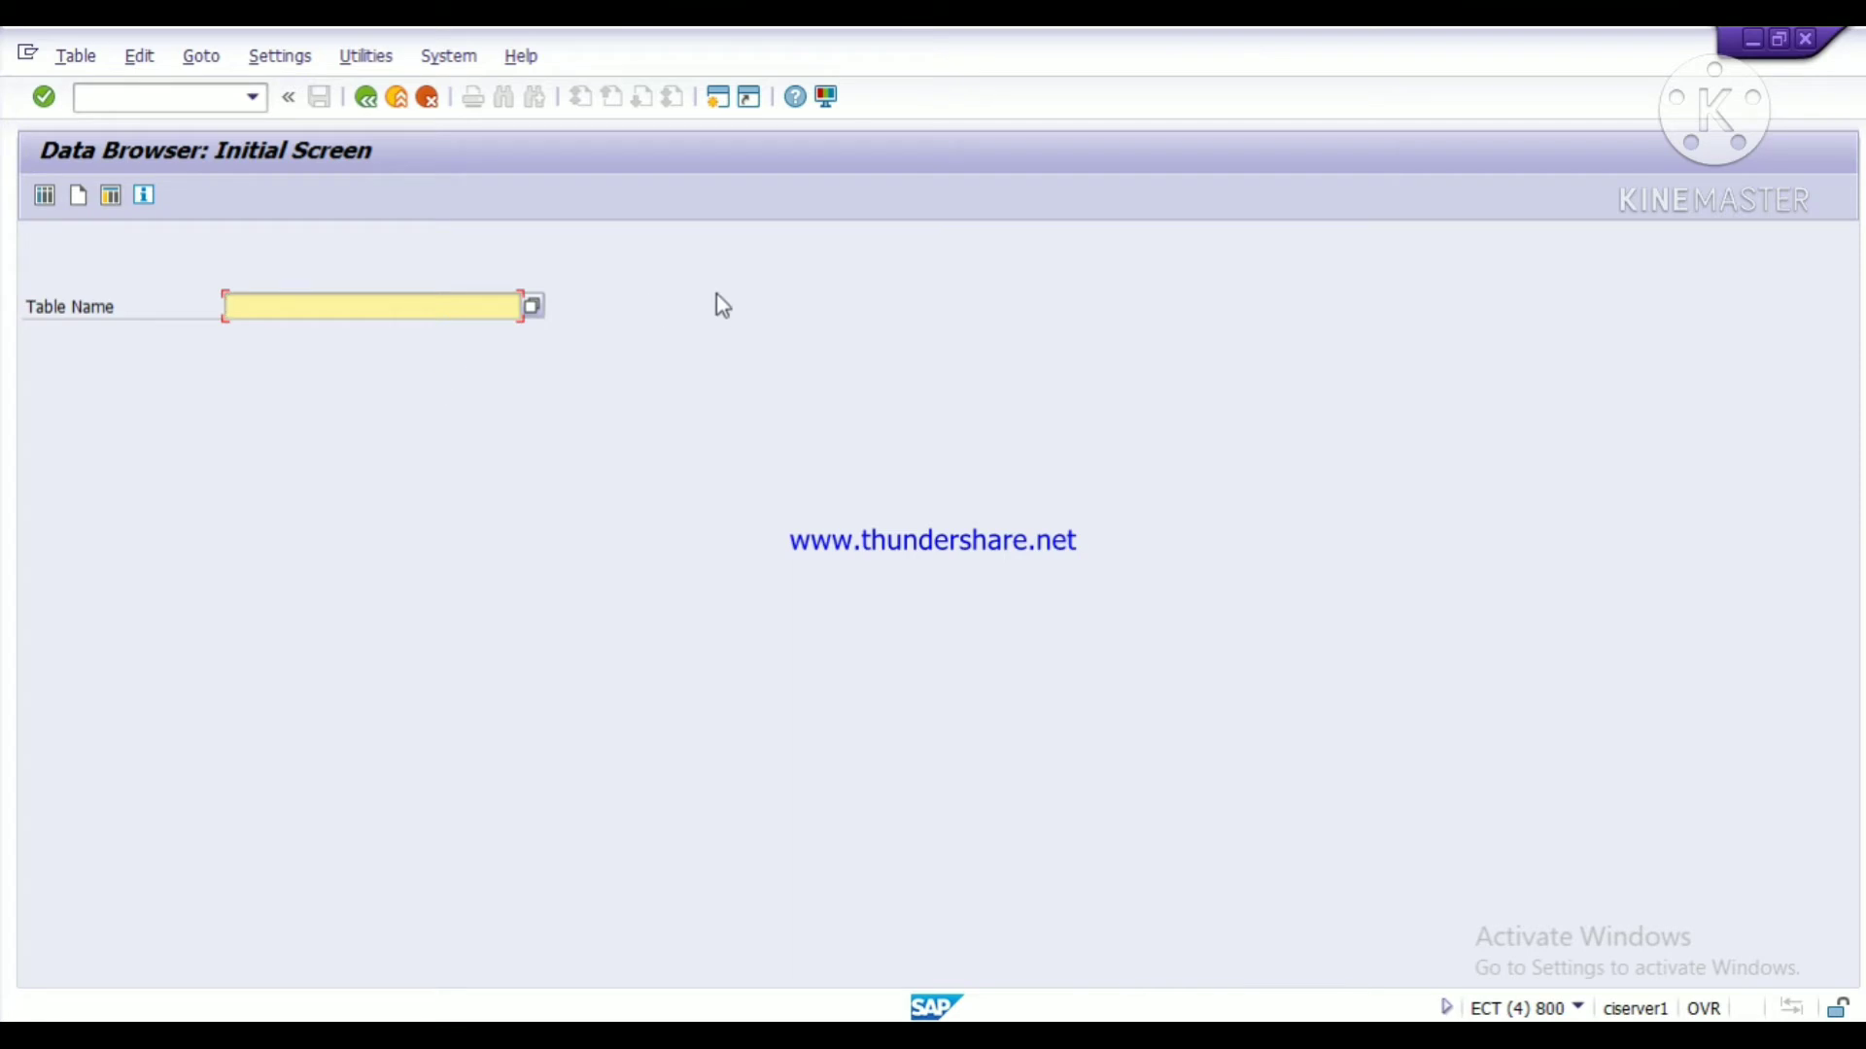
# - Open a new session and start transaction SE16N for general table display
pyautogui.click(719, 97)
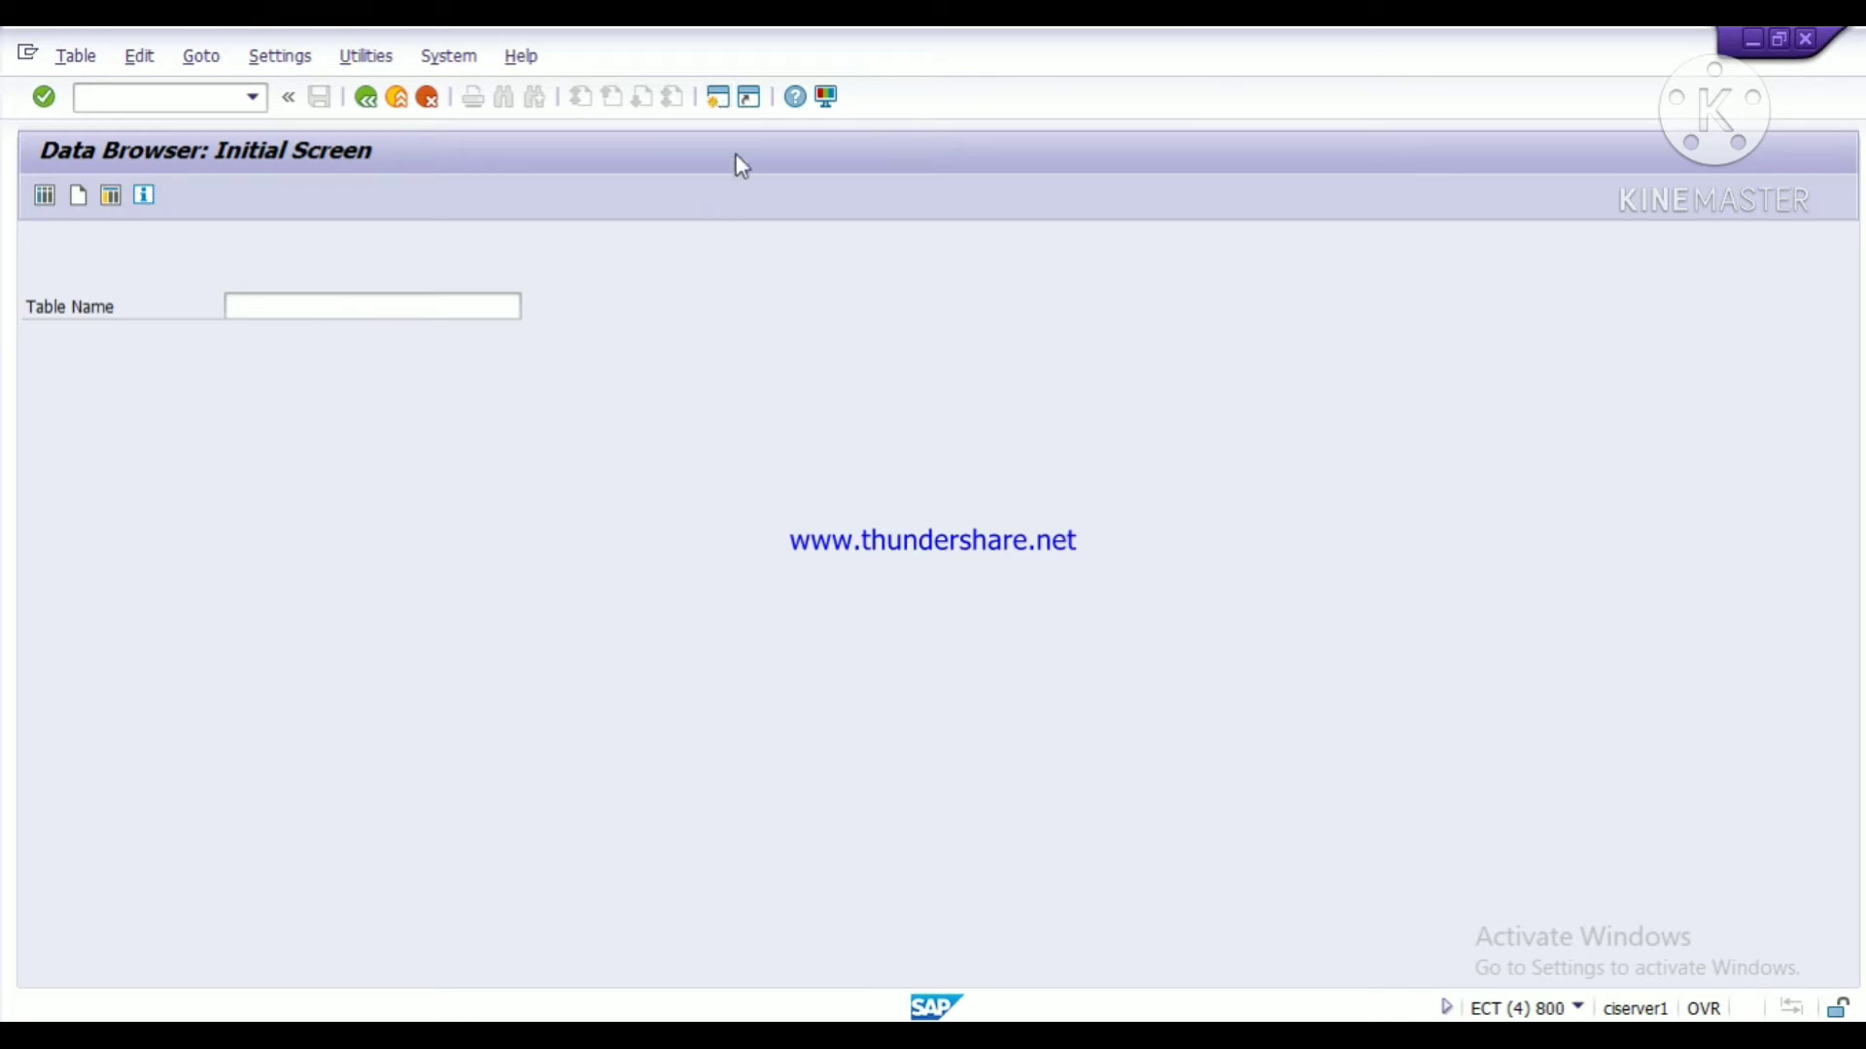
pyautogui.click(723, 103)
pyautogui.click(717, 97)
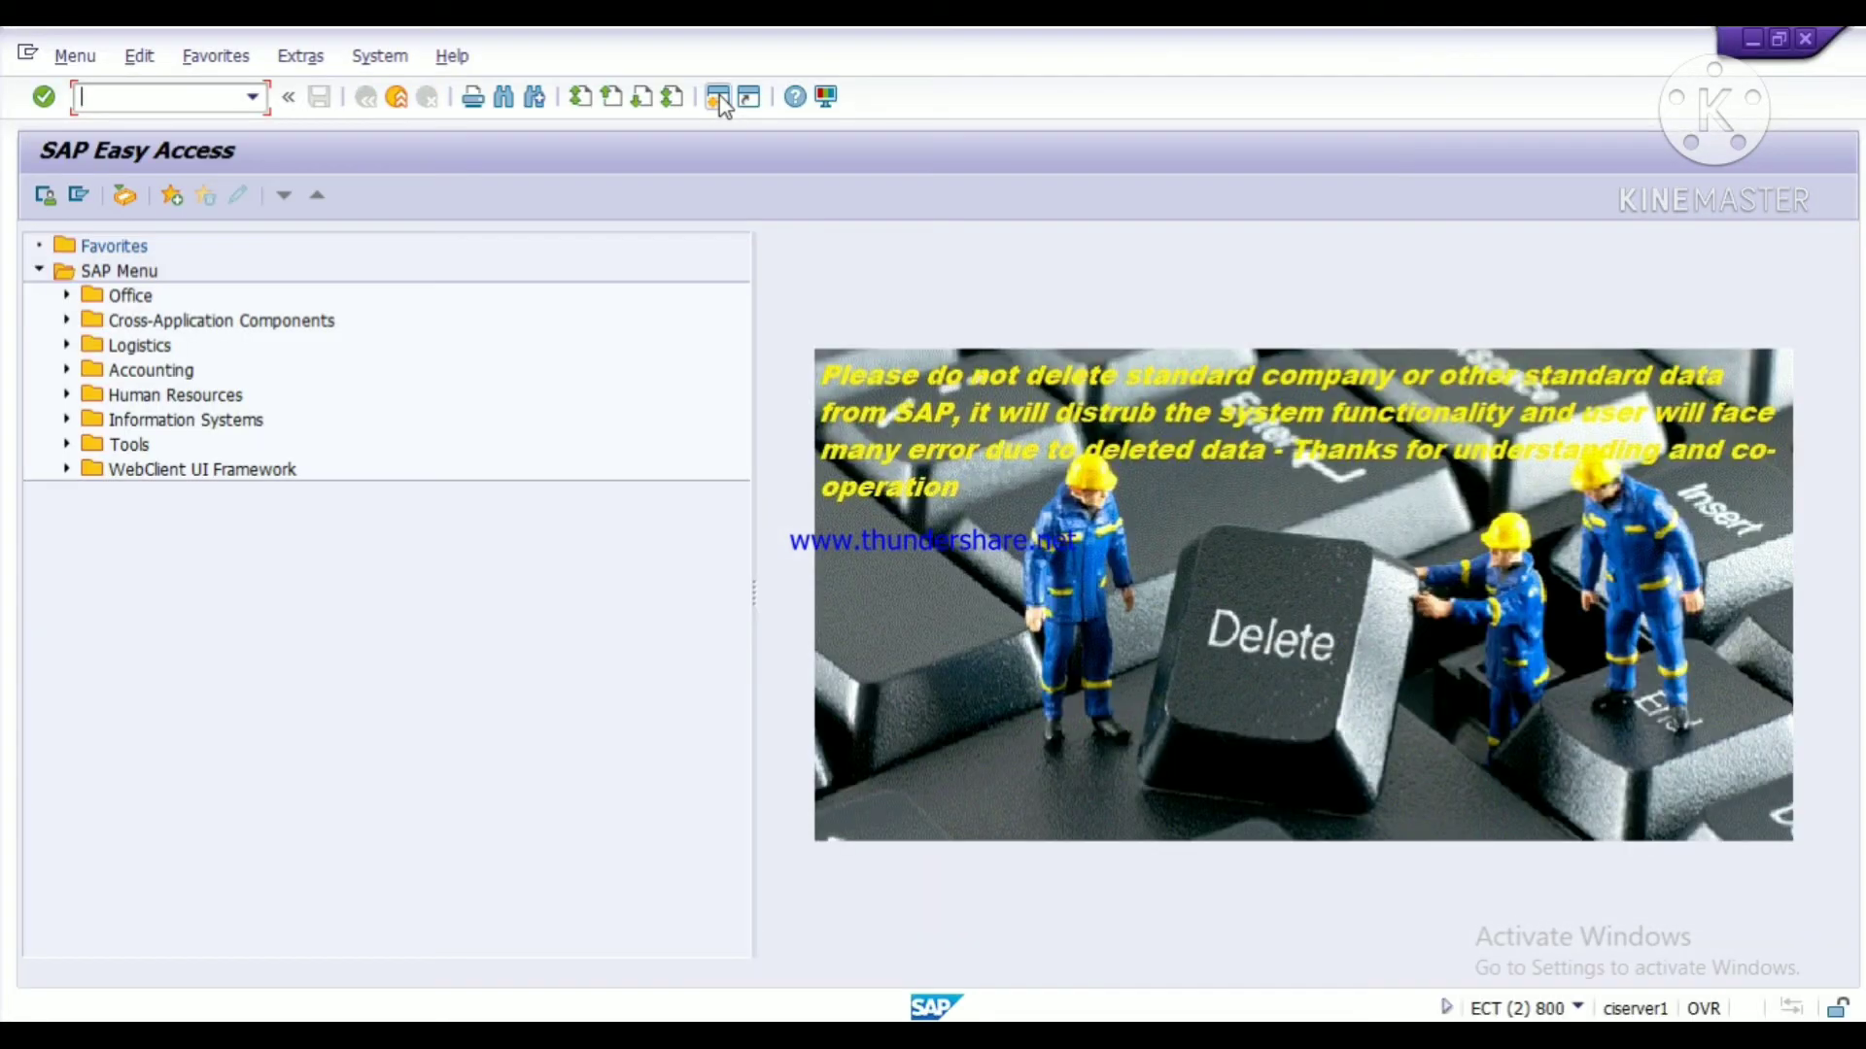
pyautogui.write('SE16N')
pyautogui.click(721, 98)
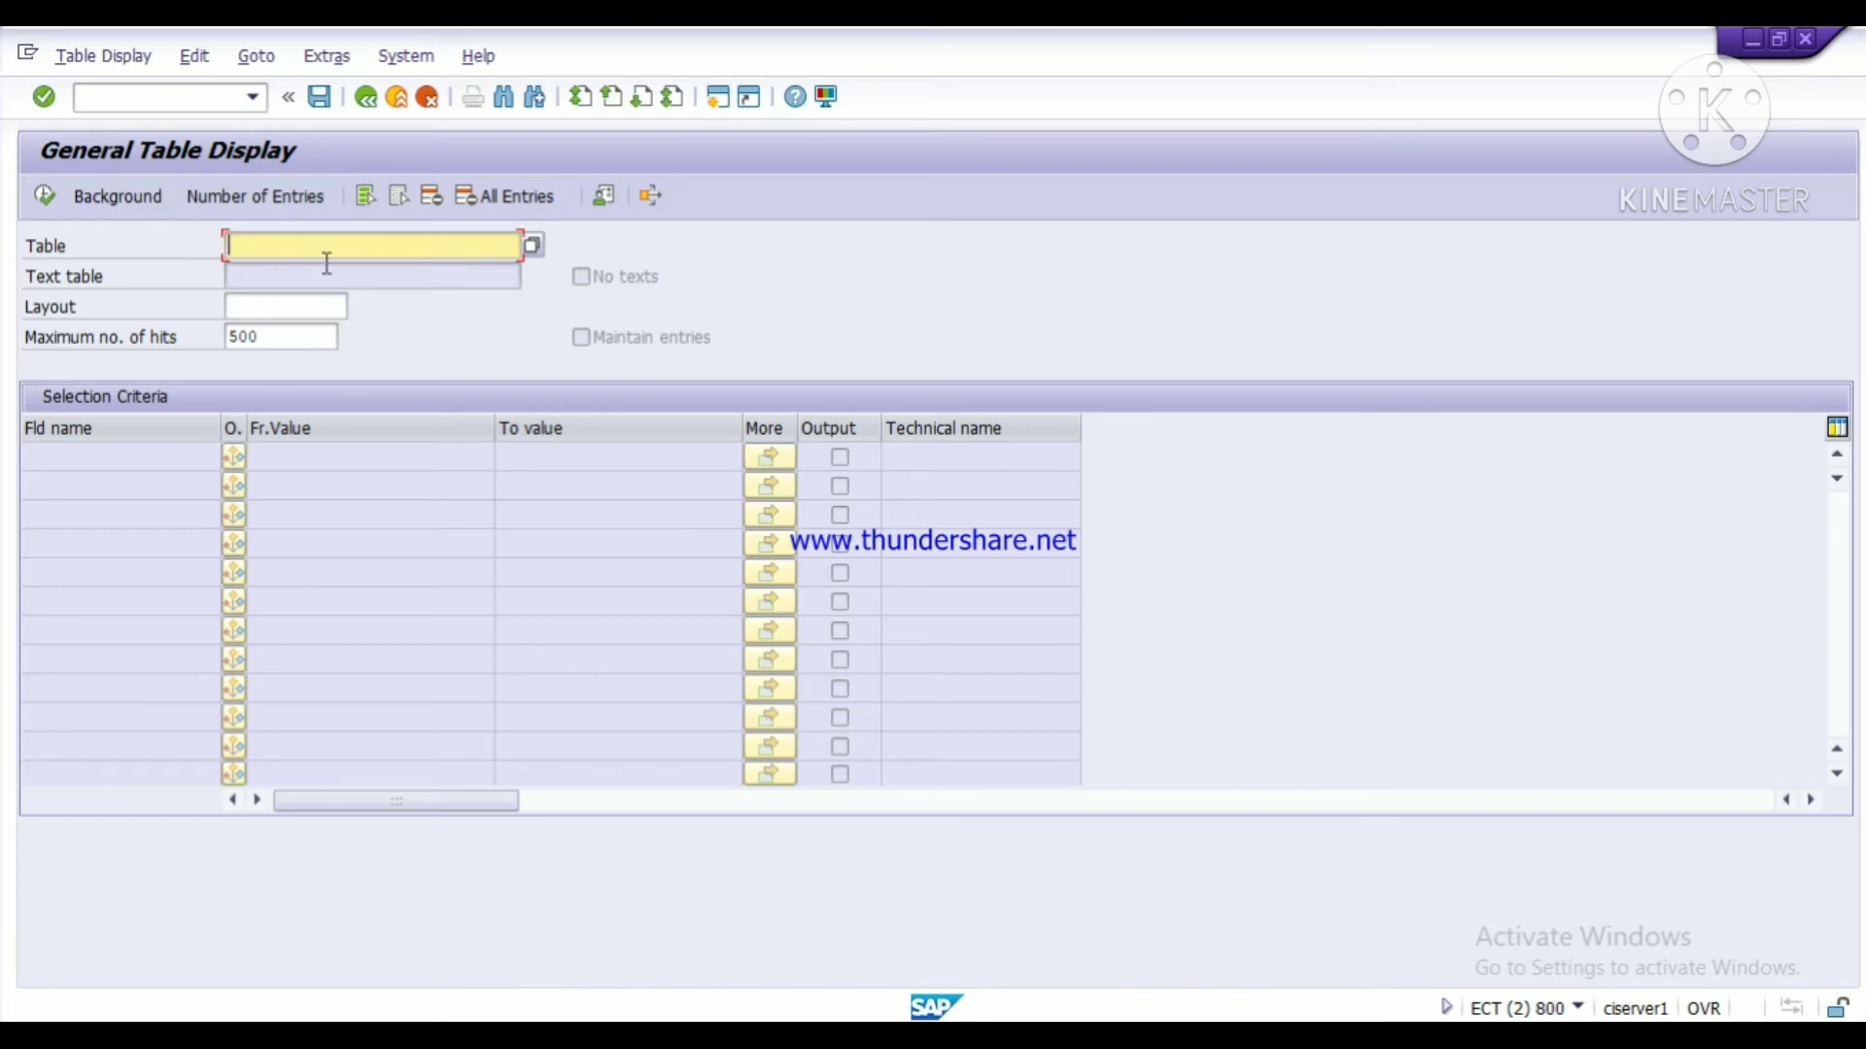
# - Open another session and start transaction OX02 to maintain company codes
pyautogui.click(716, 100)
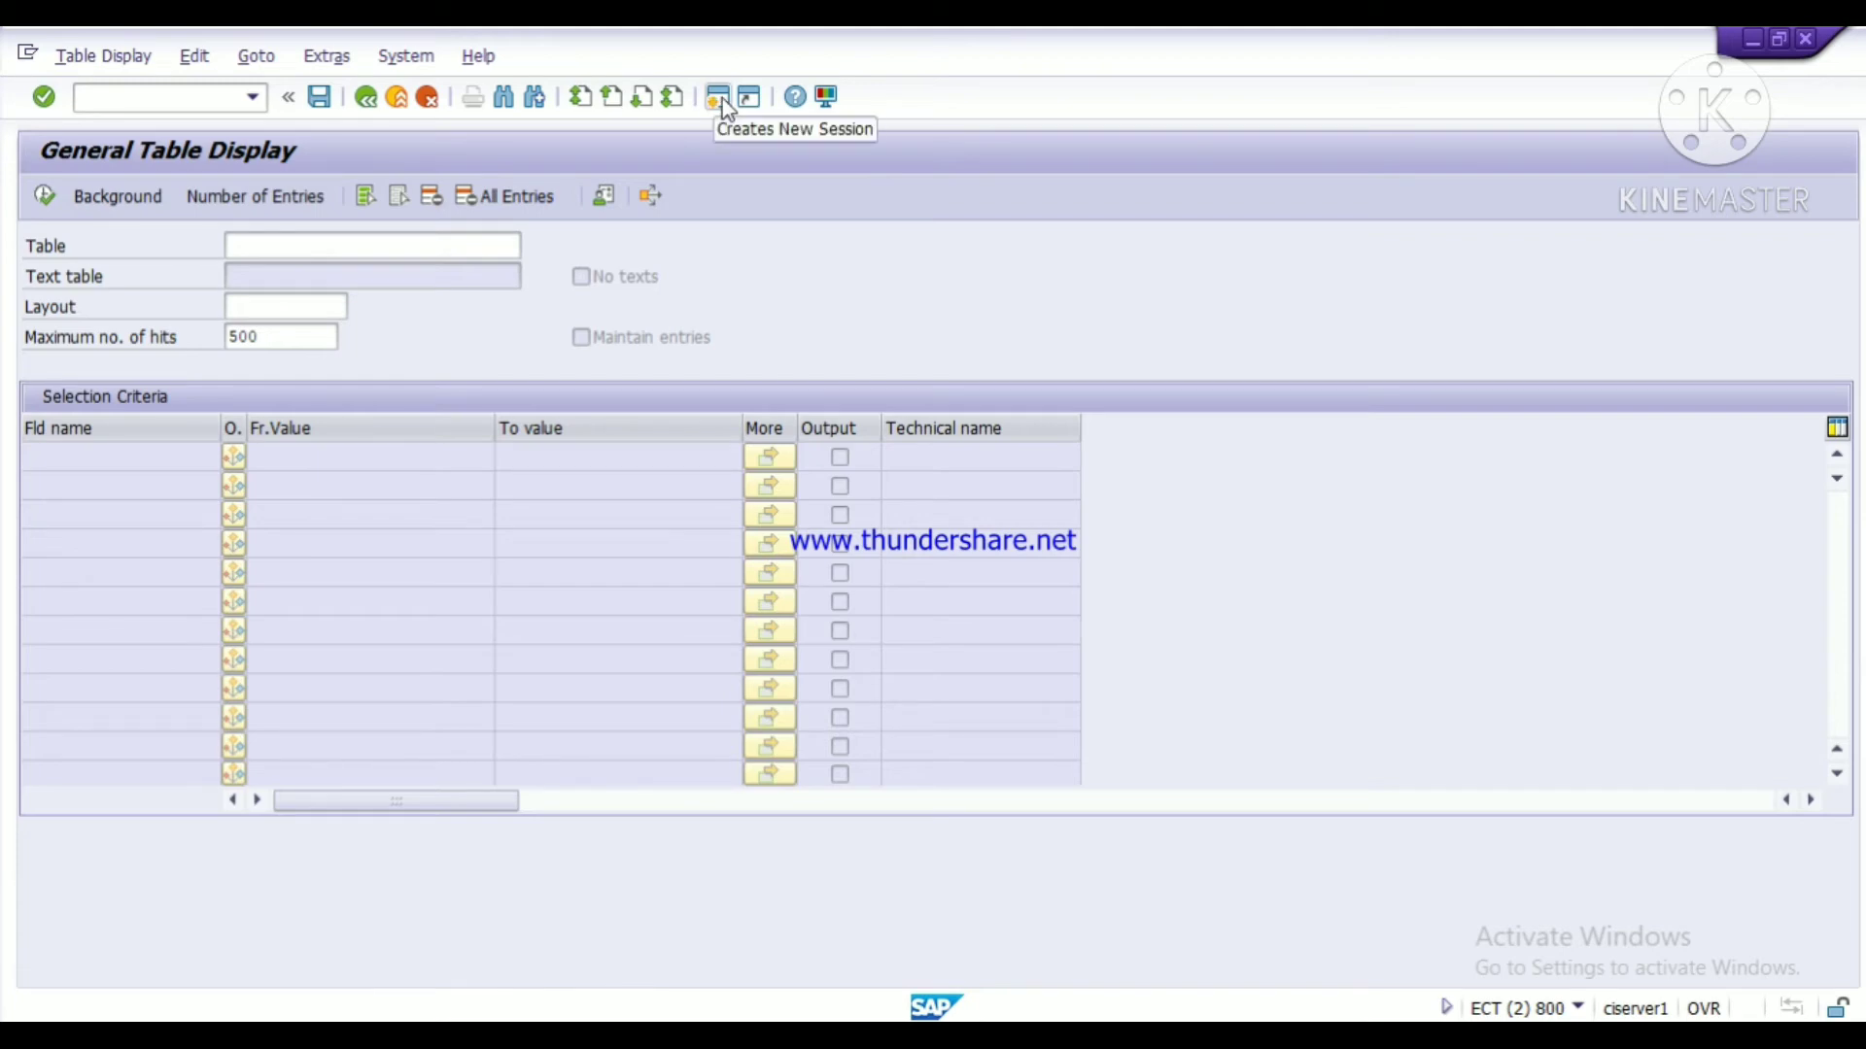
pyautogui.click(718, 97)
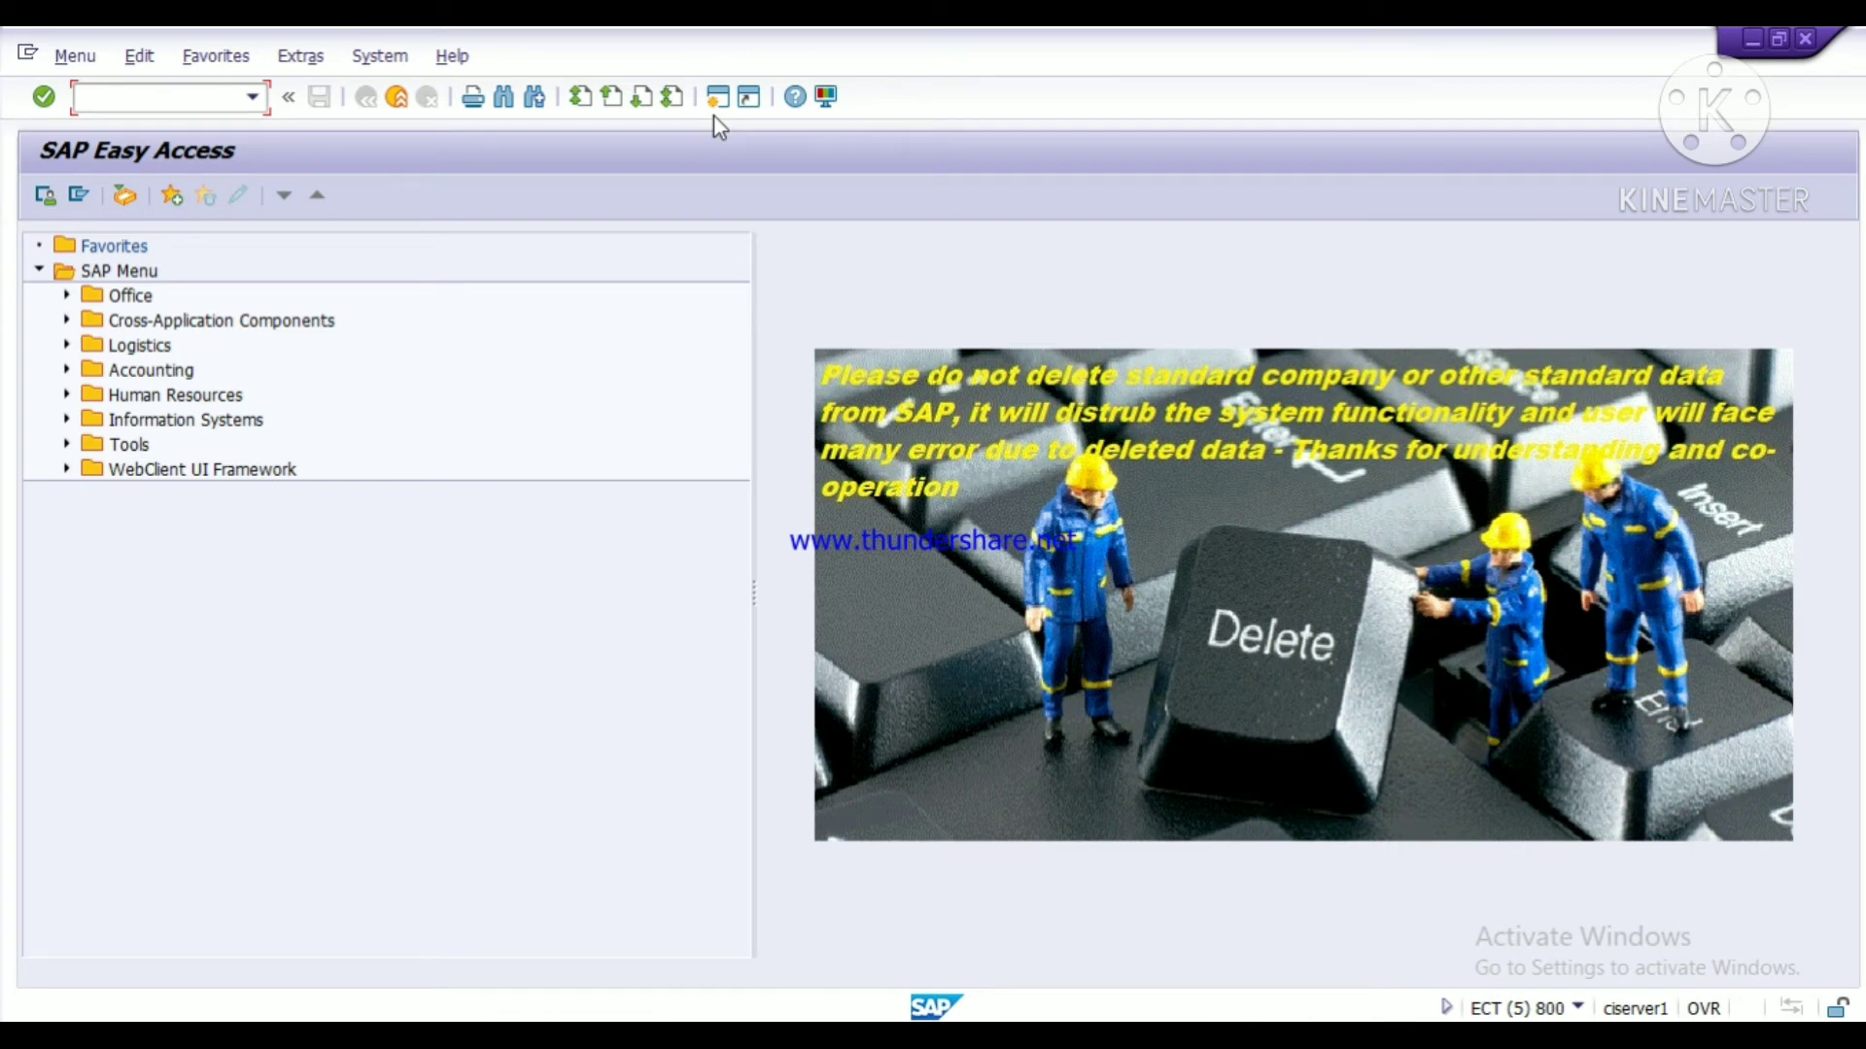
pyautogui.write('OX02')
pyautogui.press('Return')
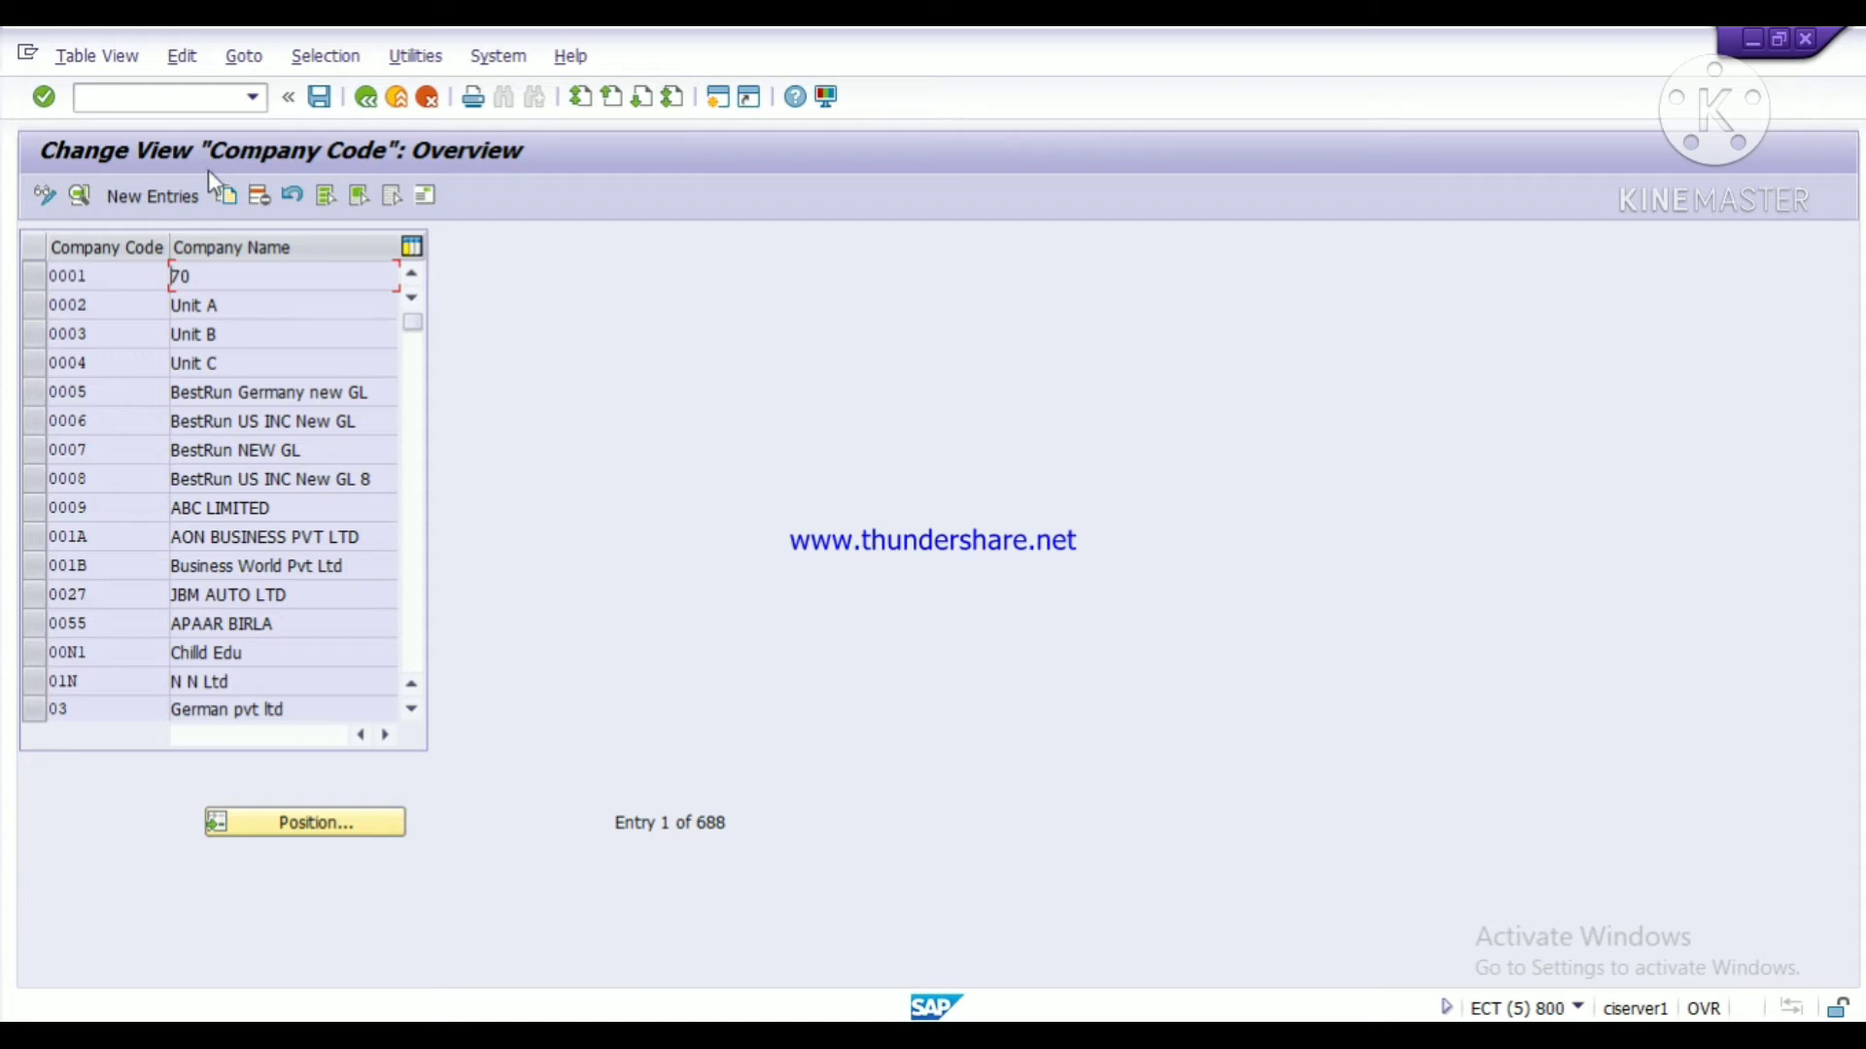
# - Open a new company code entry and examine the technical information of its Company Code field, including the field name
pyautogui.click(171, 194)
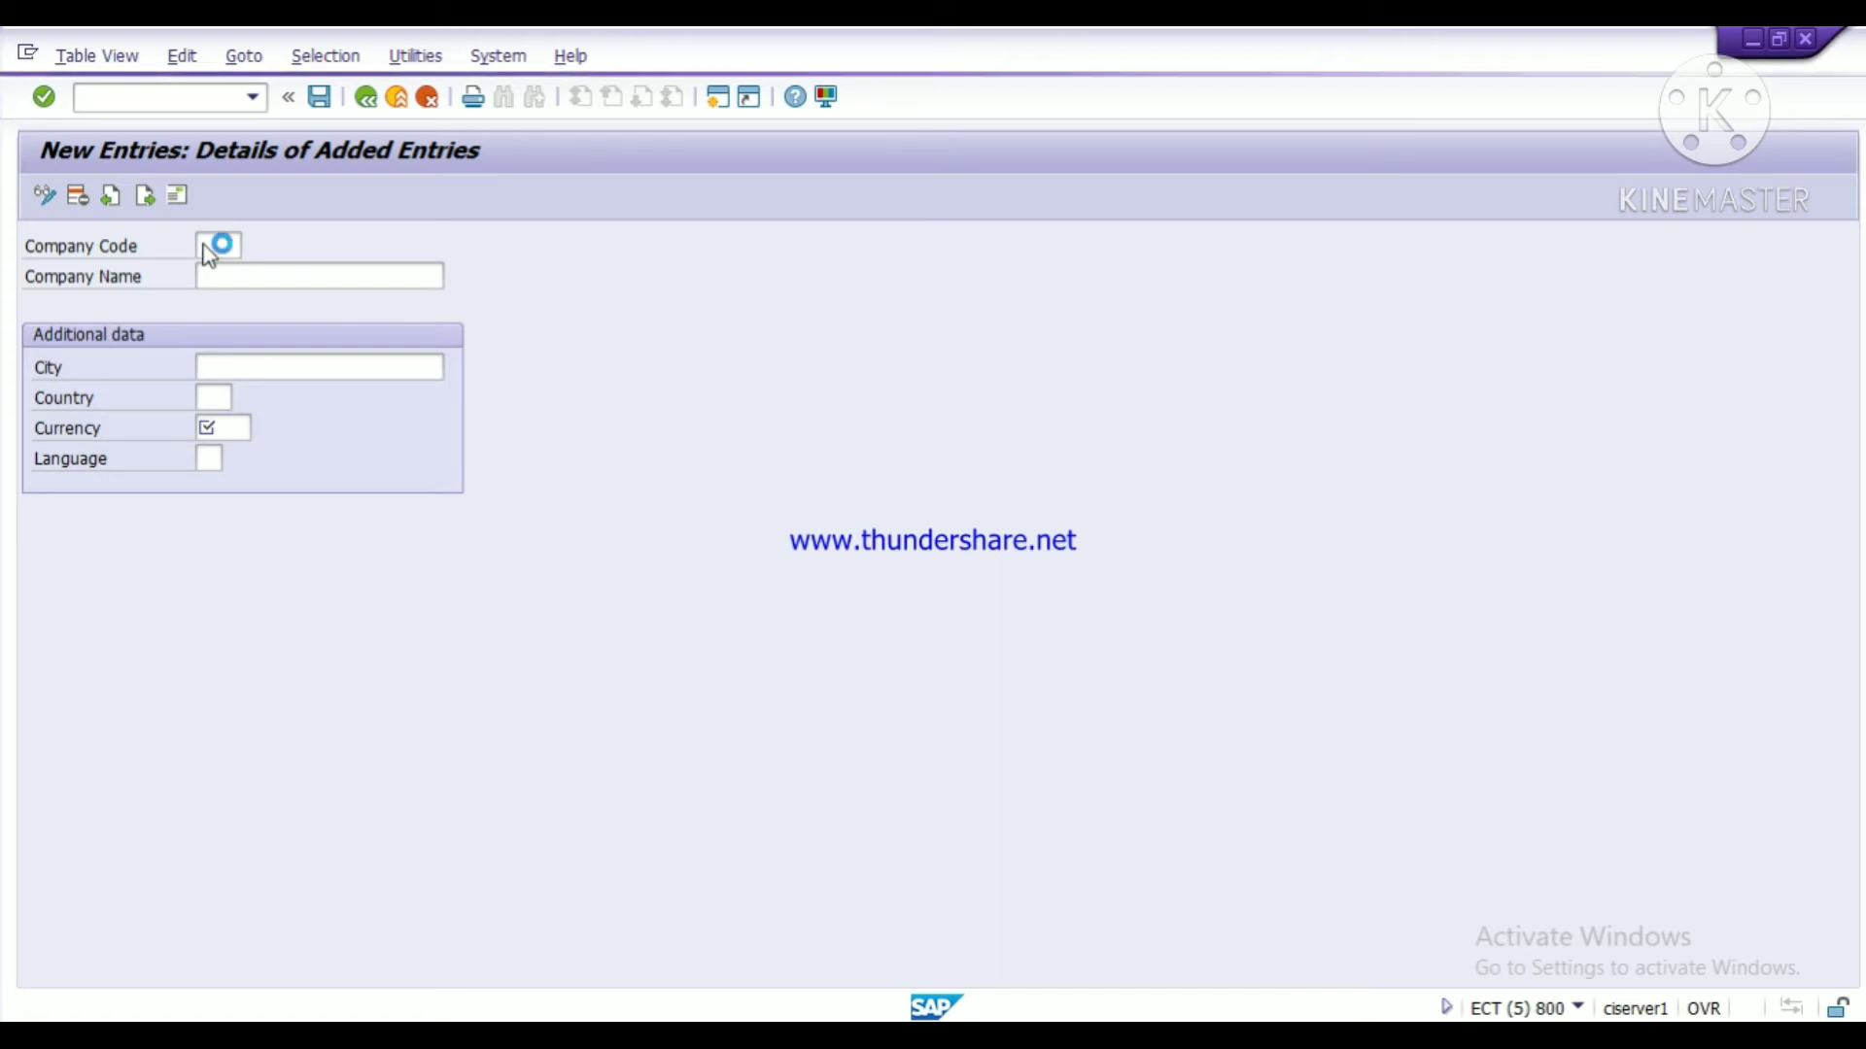
pyautogui.press('F1')
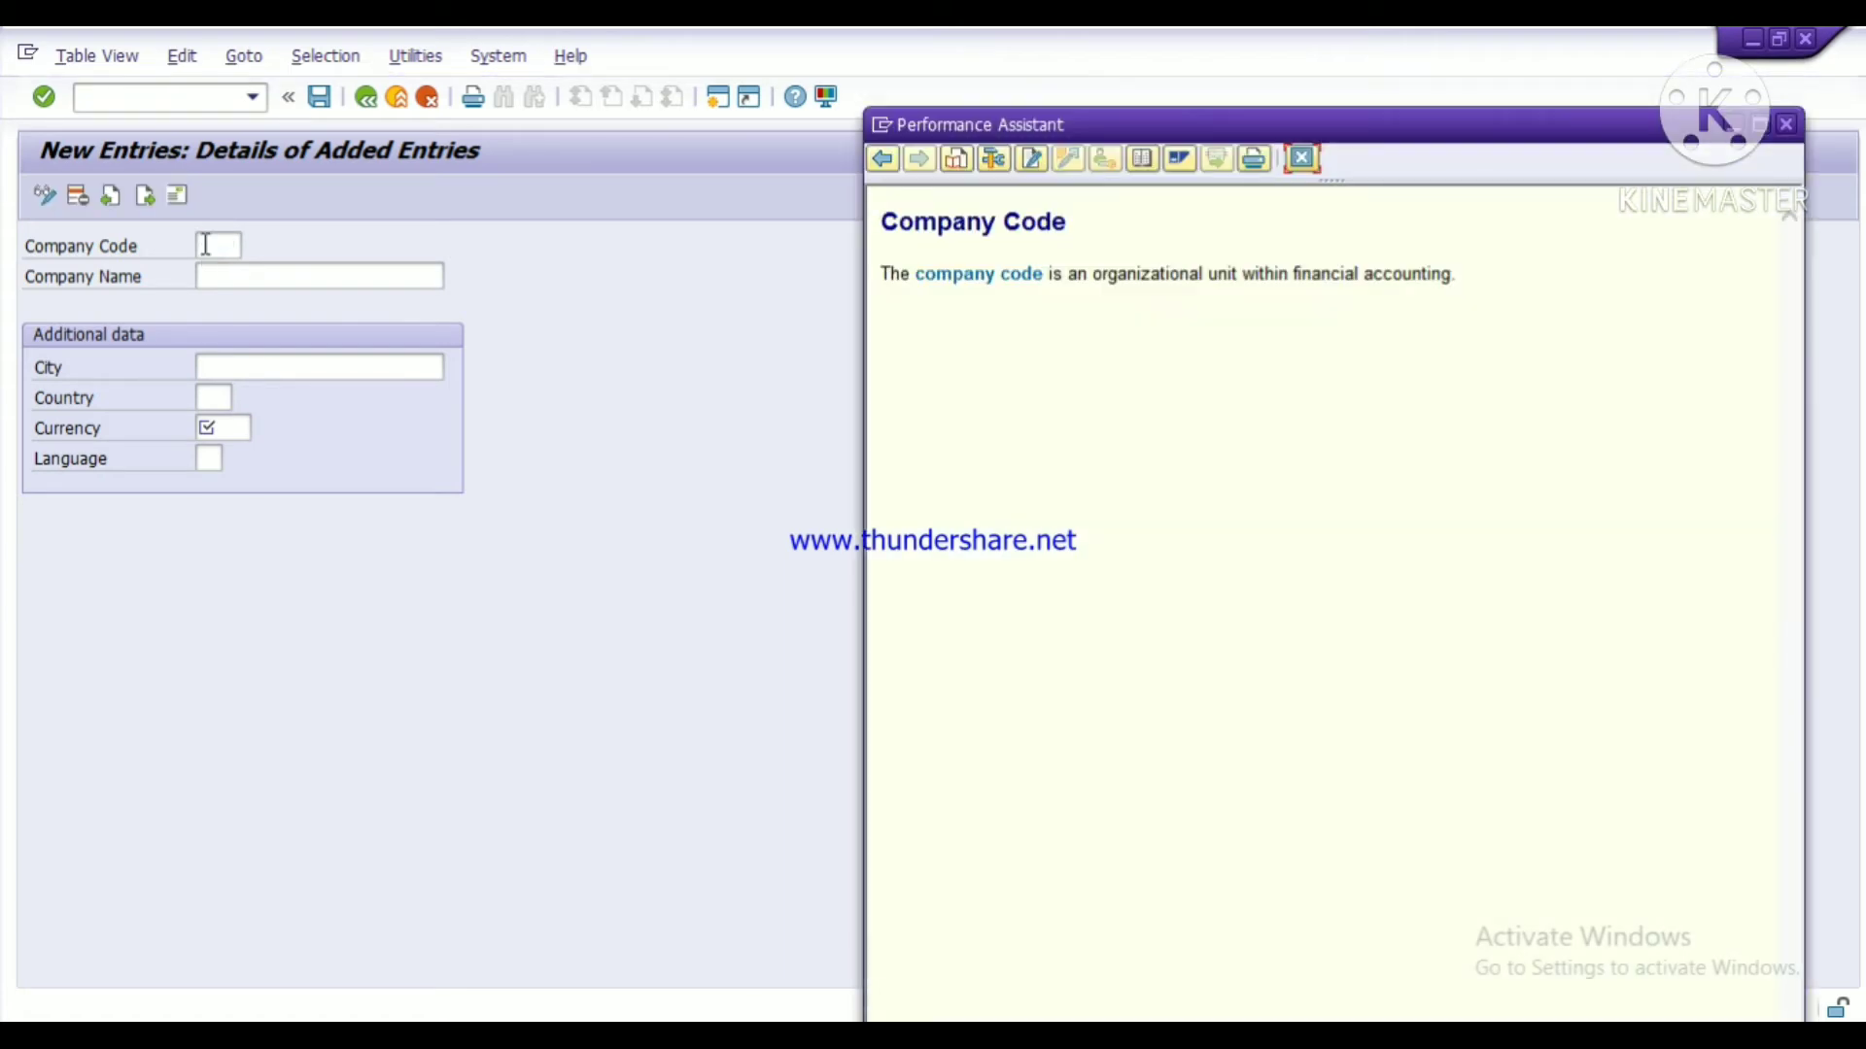
pyautogui.click(993, 156)
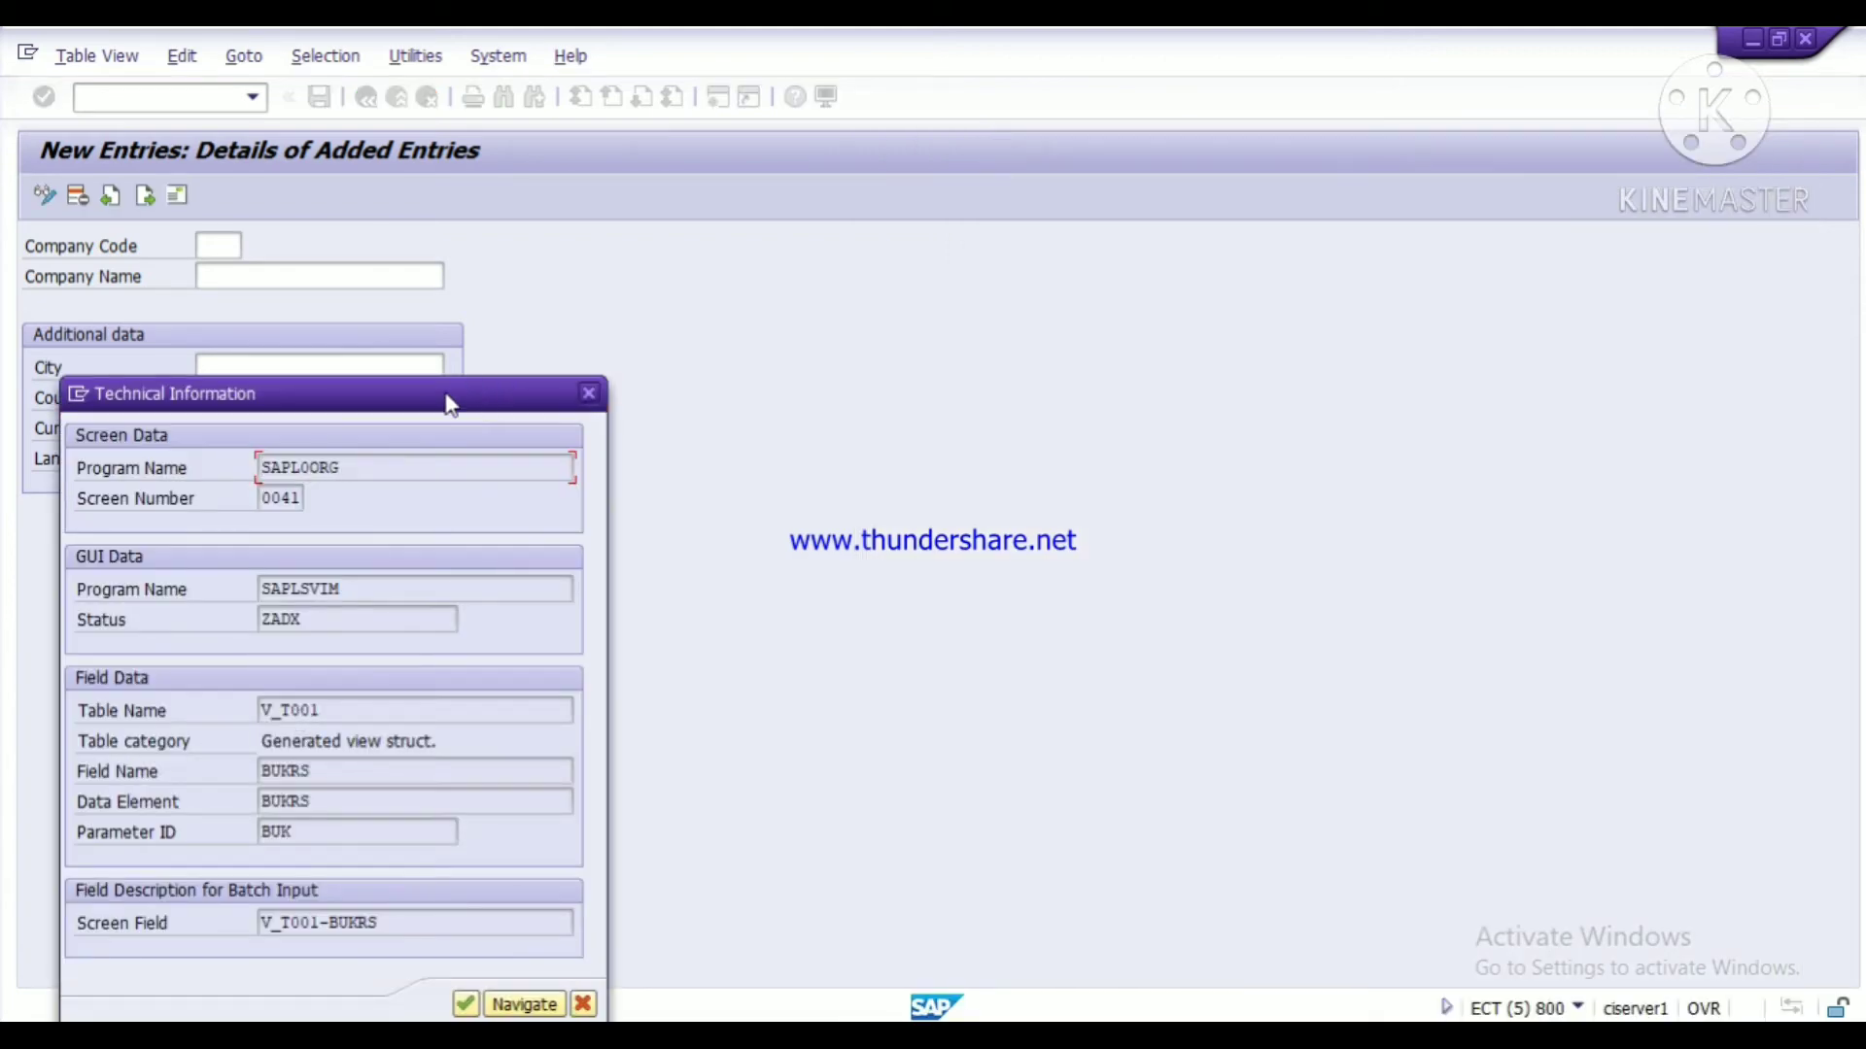
pyautogui.moveTo(413, 410); pyautogui.dragTo(898, 88)
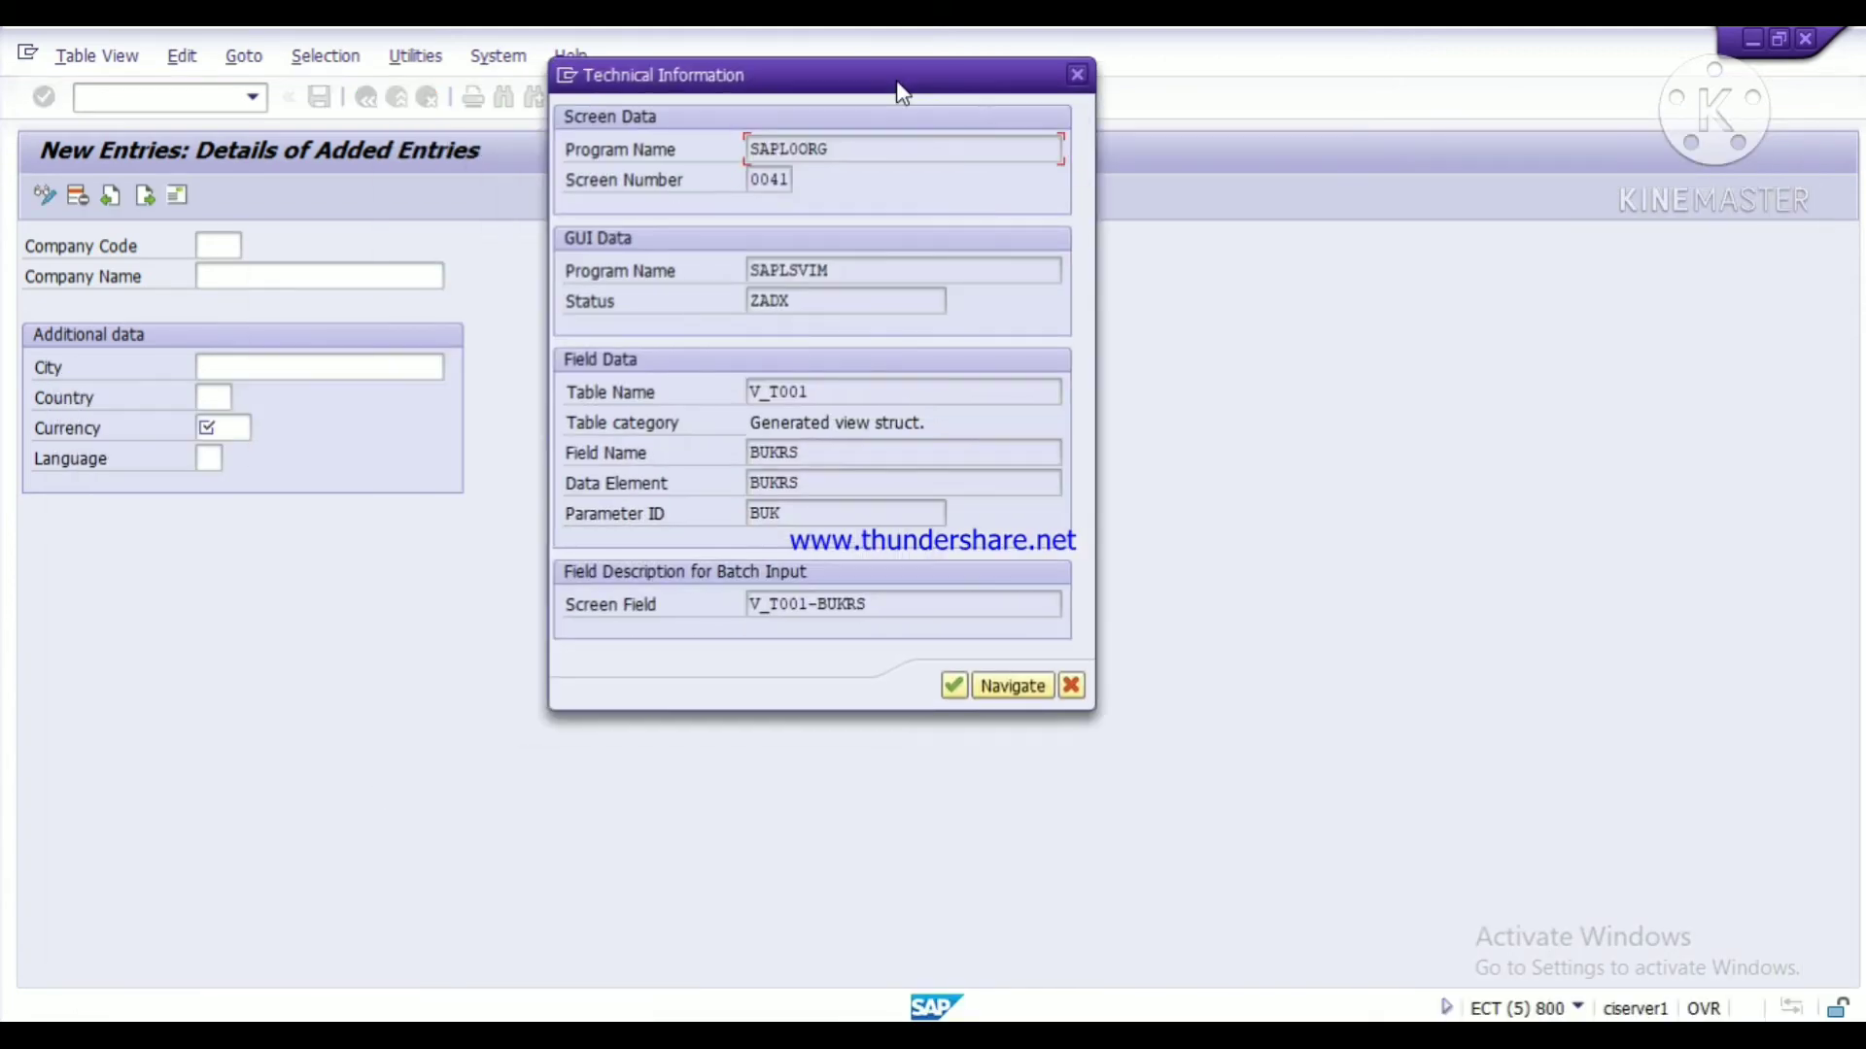
pyautogui.click(799, 453)
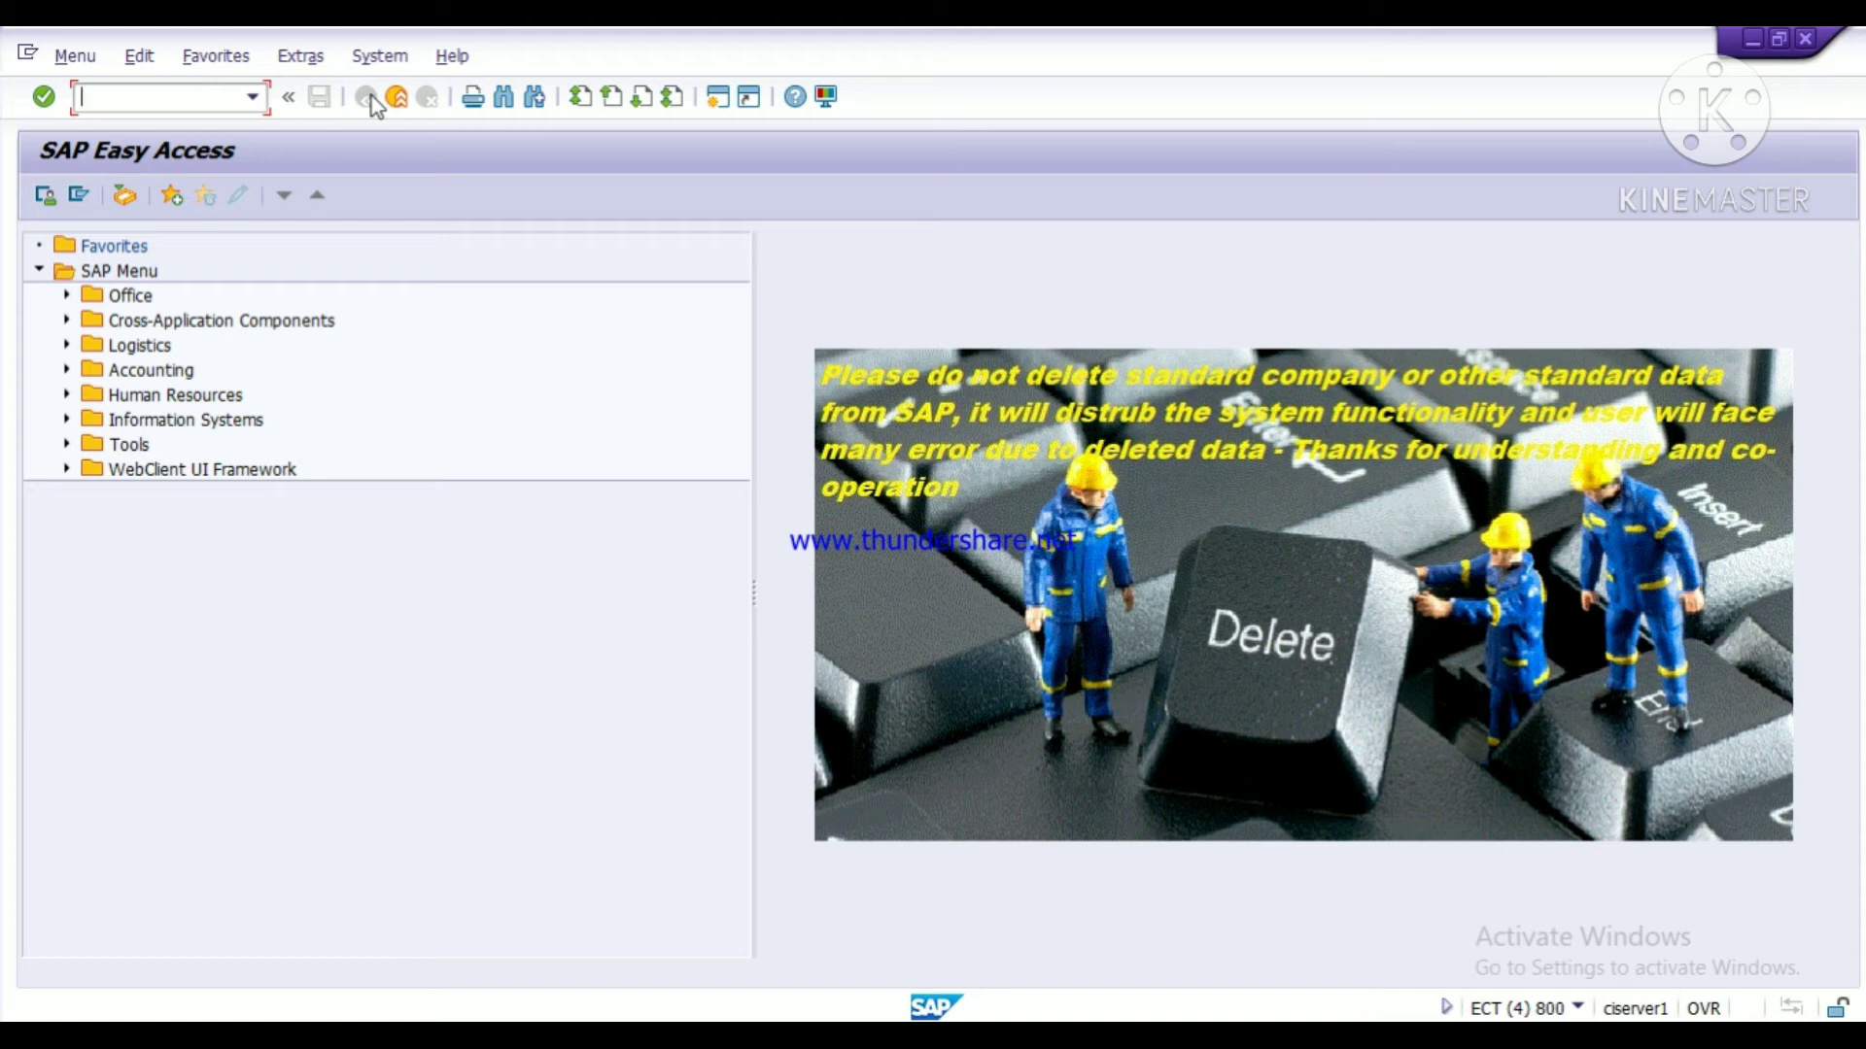
# - Start transaction FK02 and pick vendor Royal Choice & Com for company code TATA from the vendor search
pyautogui.write('FK02')
pyautogui.press('Return')
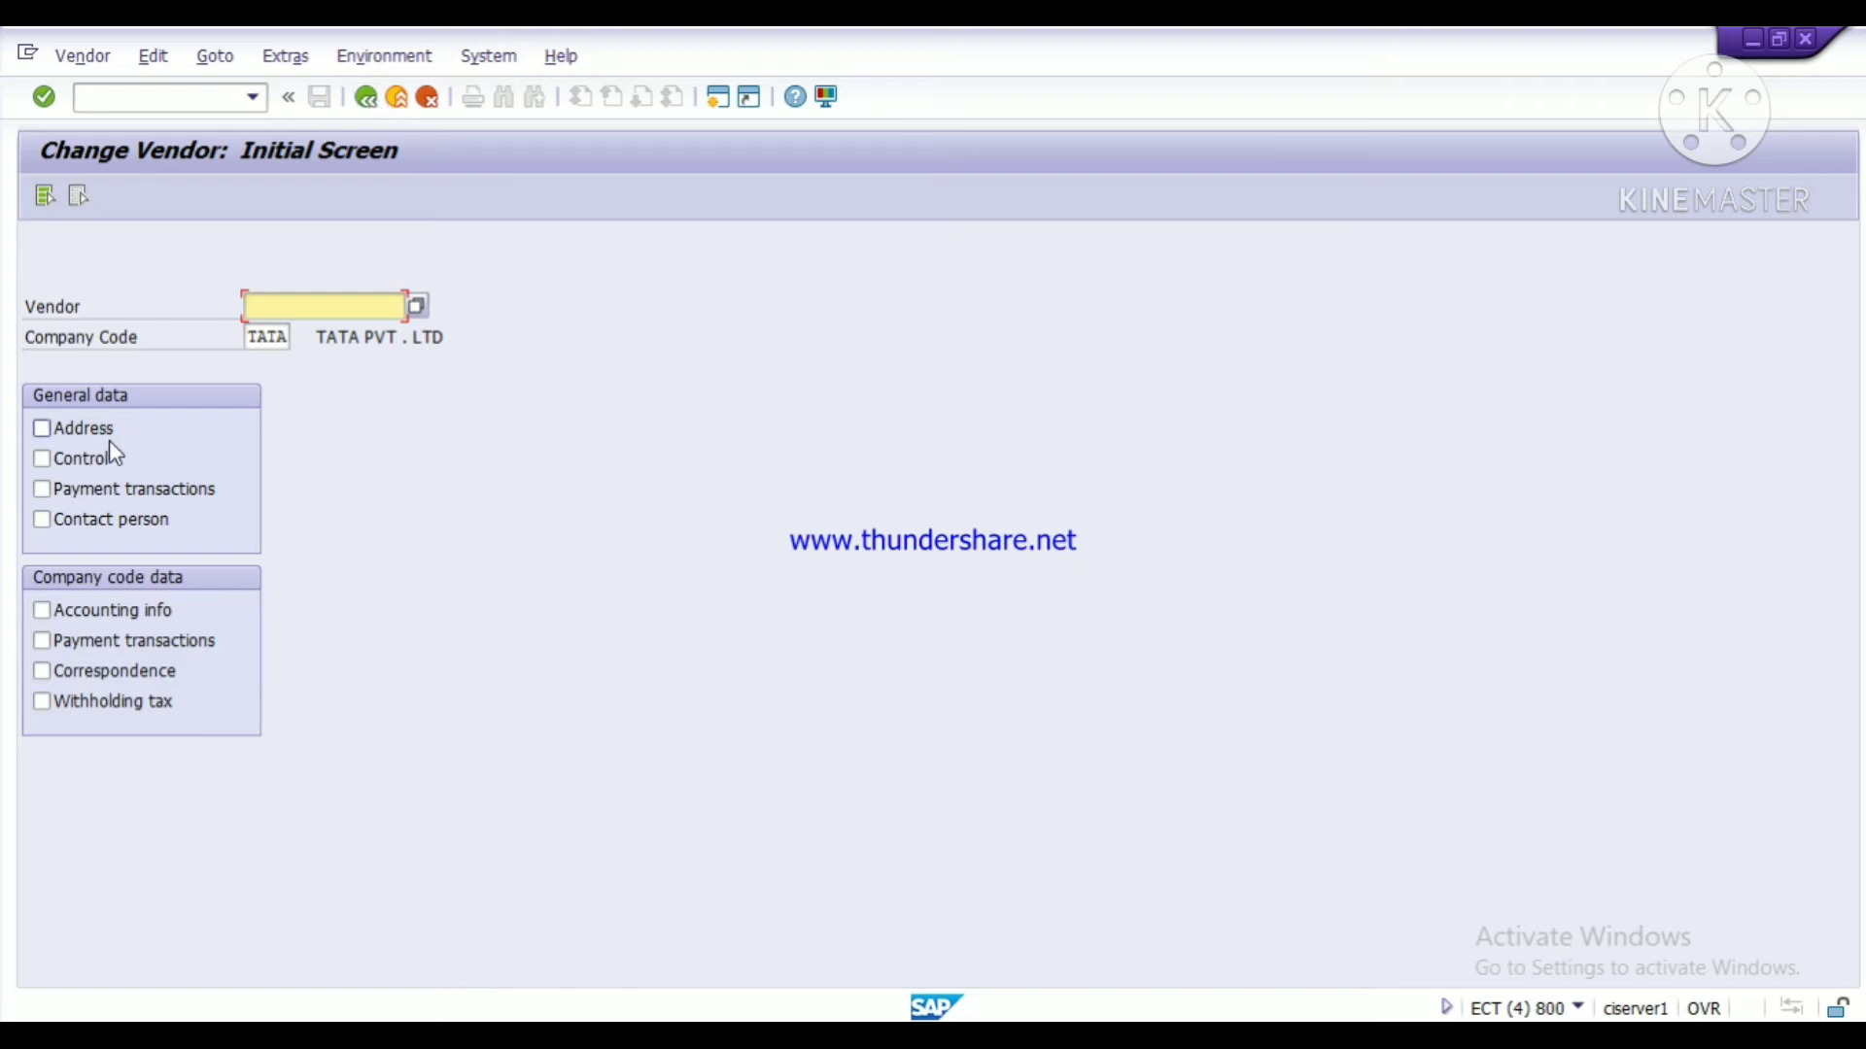
pyautogui.click(47, 202)
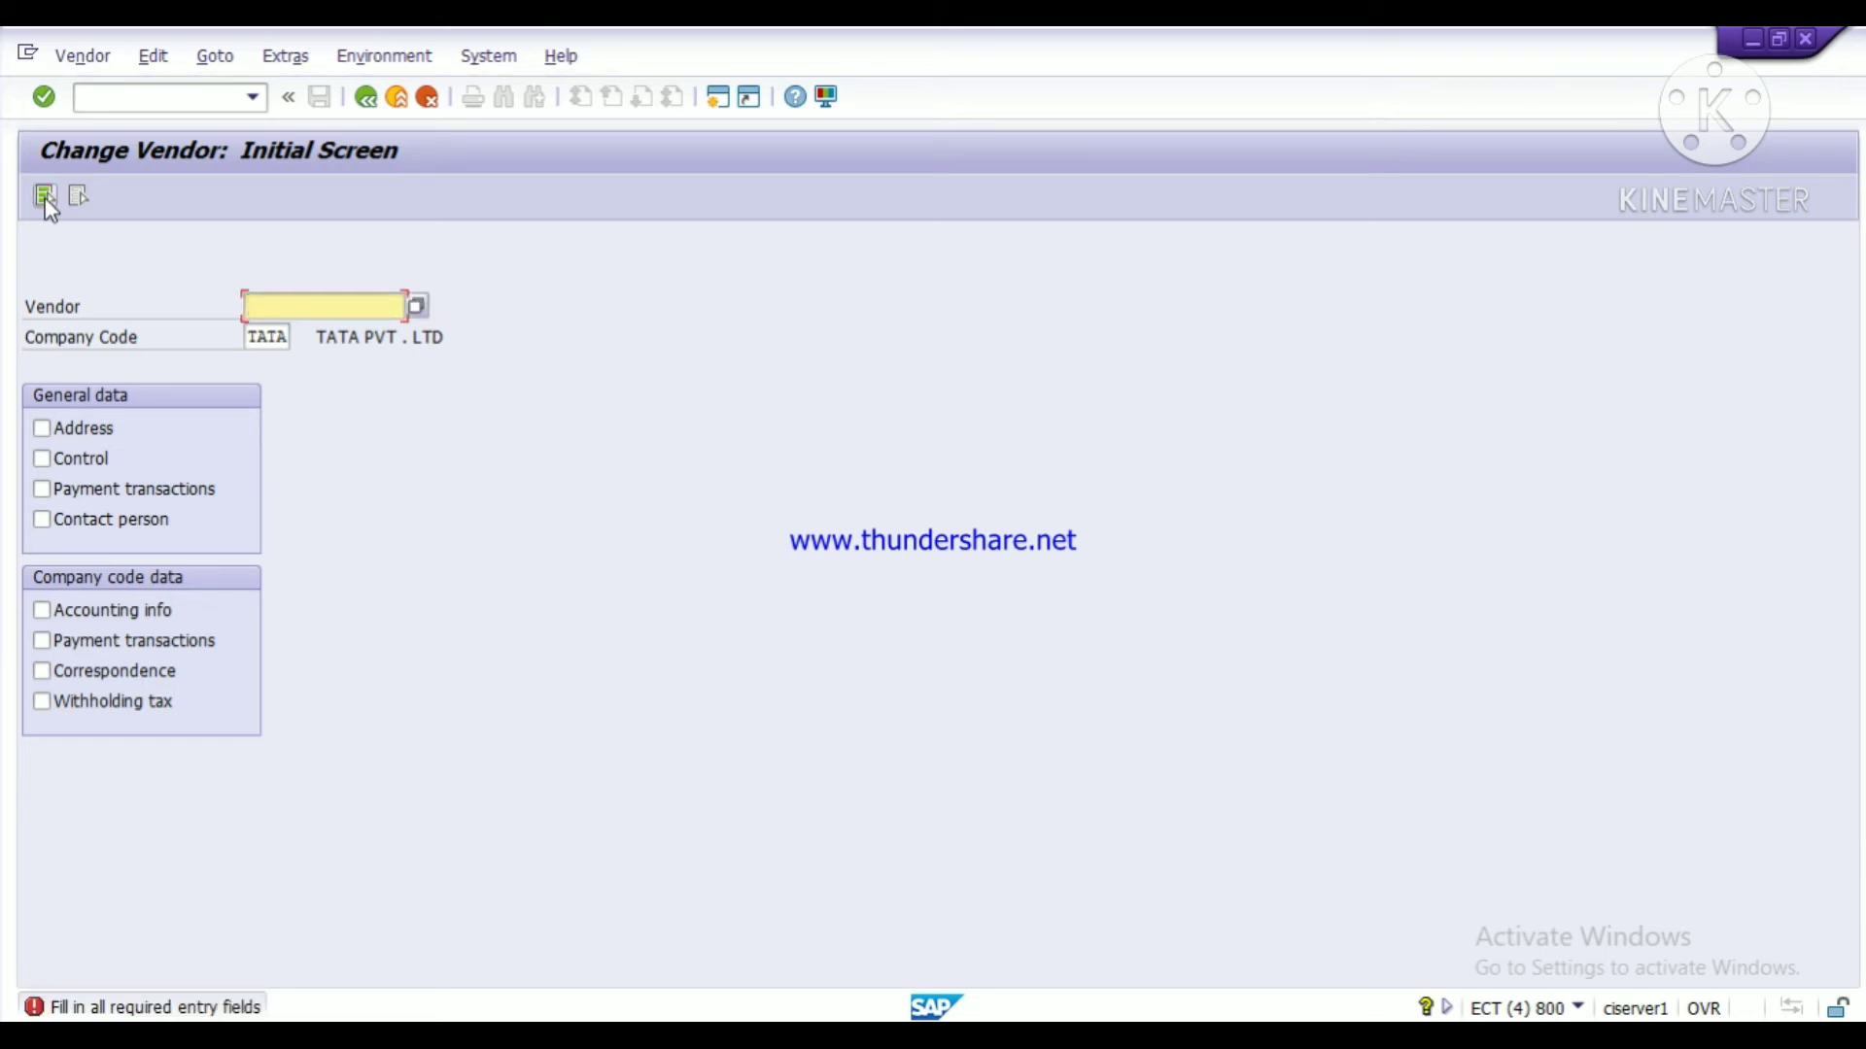
pyautogui.click(345, 301)
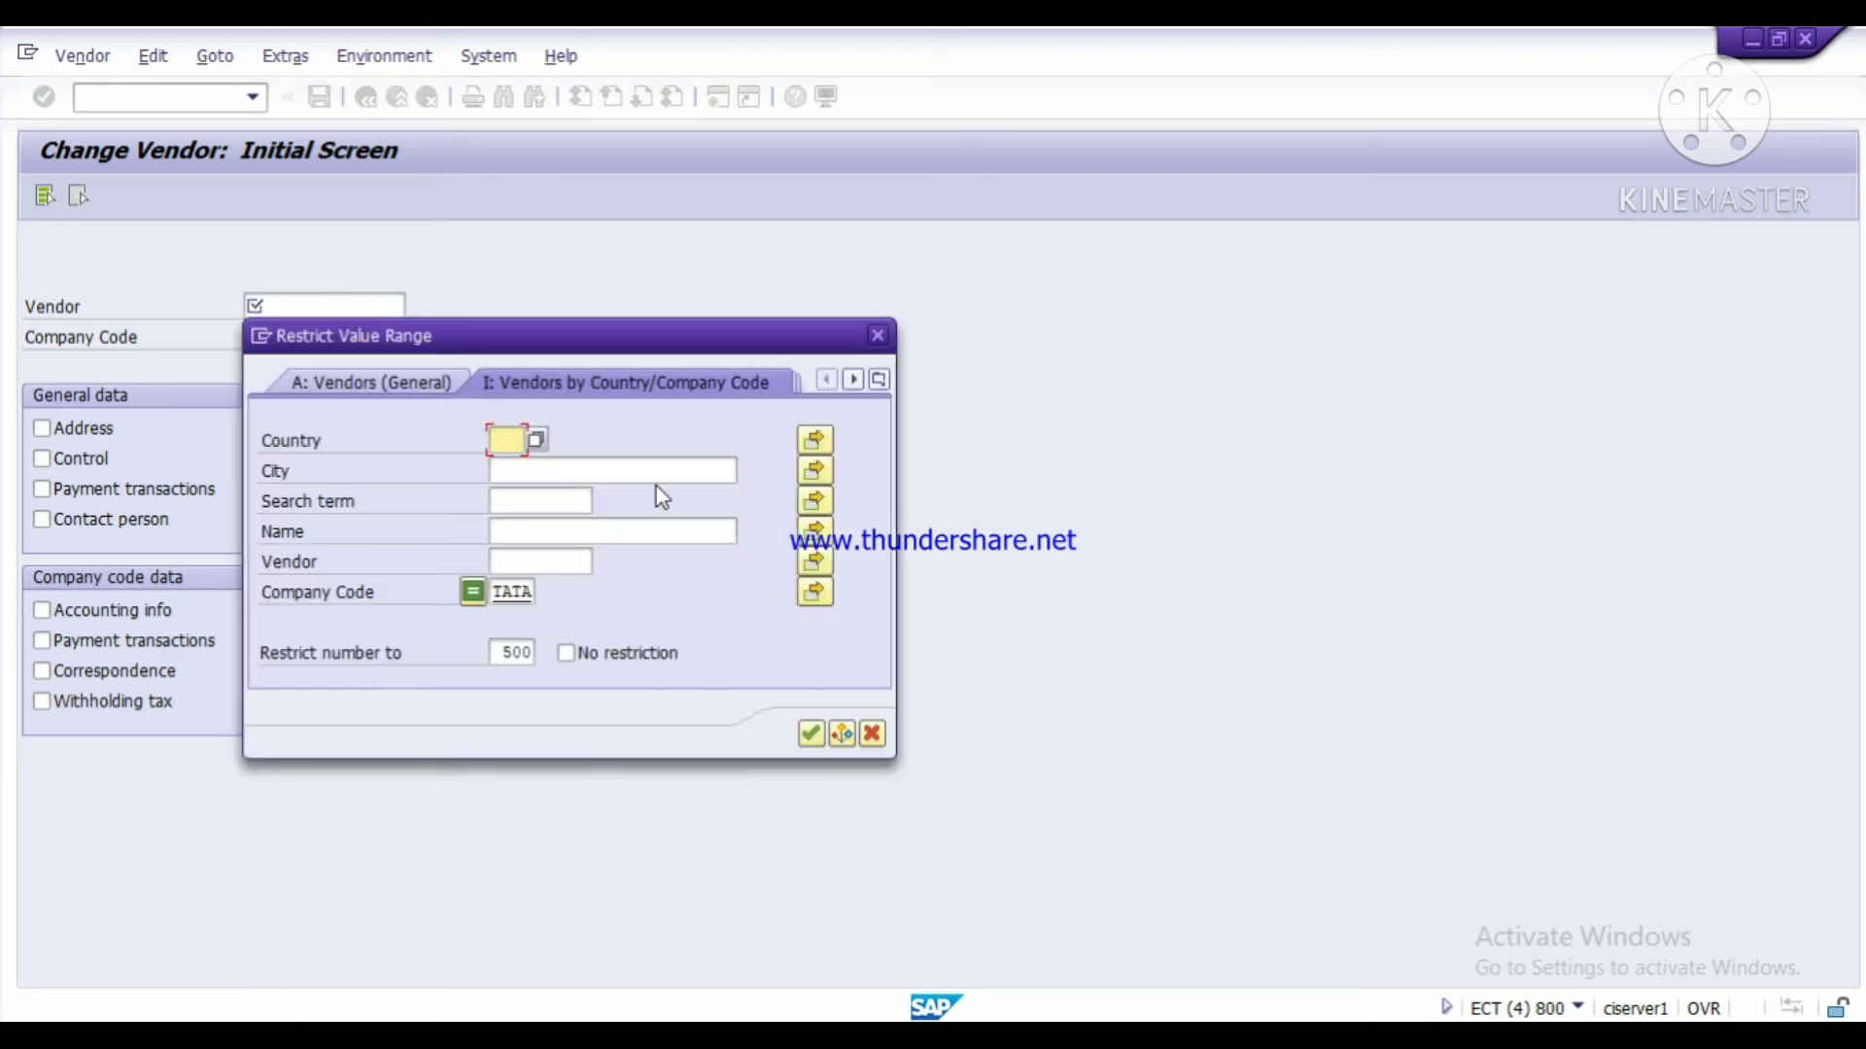
pyautogui.click(514, 561)
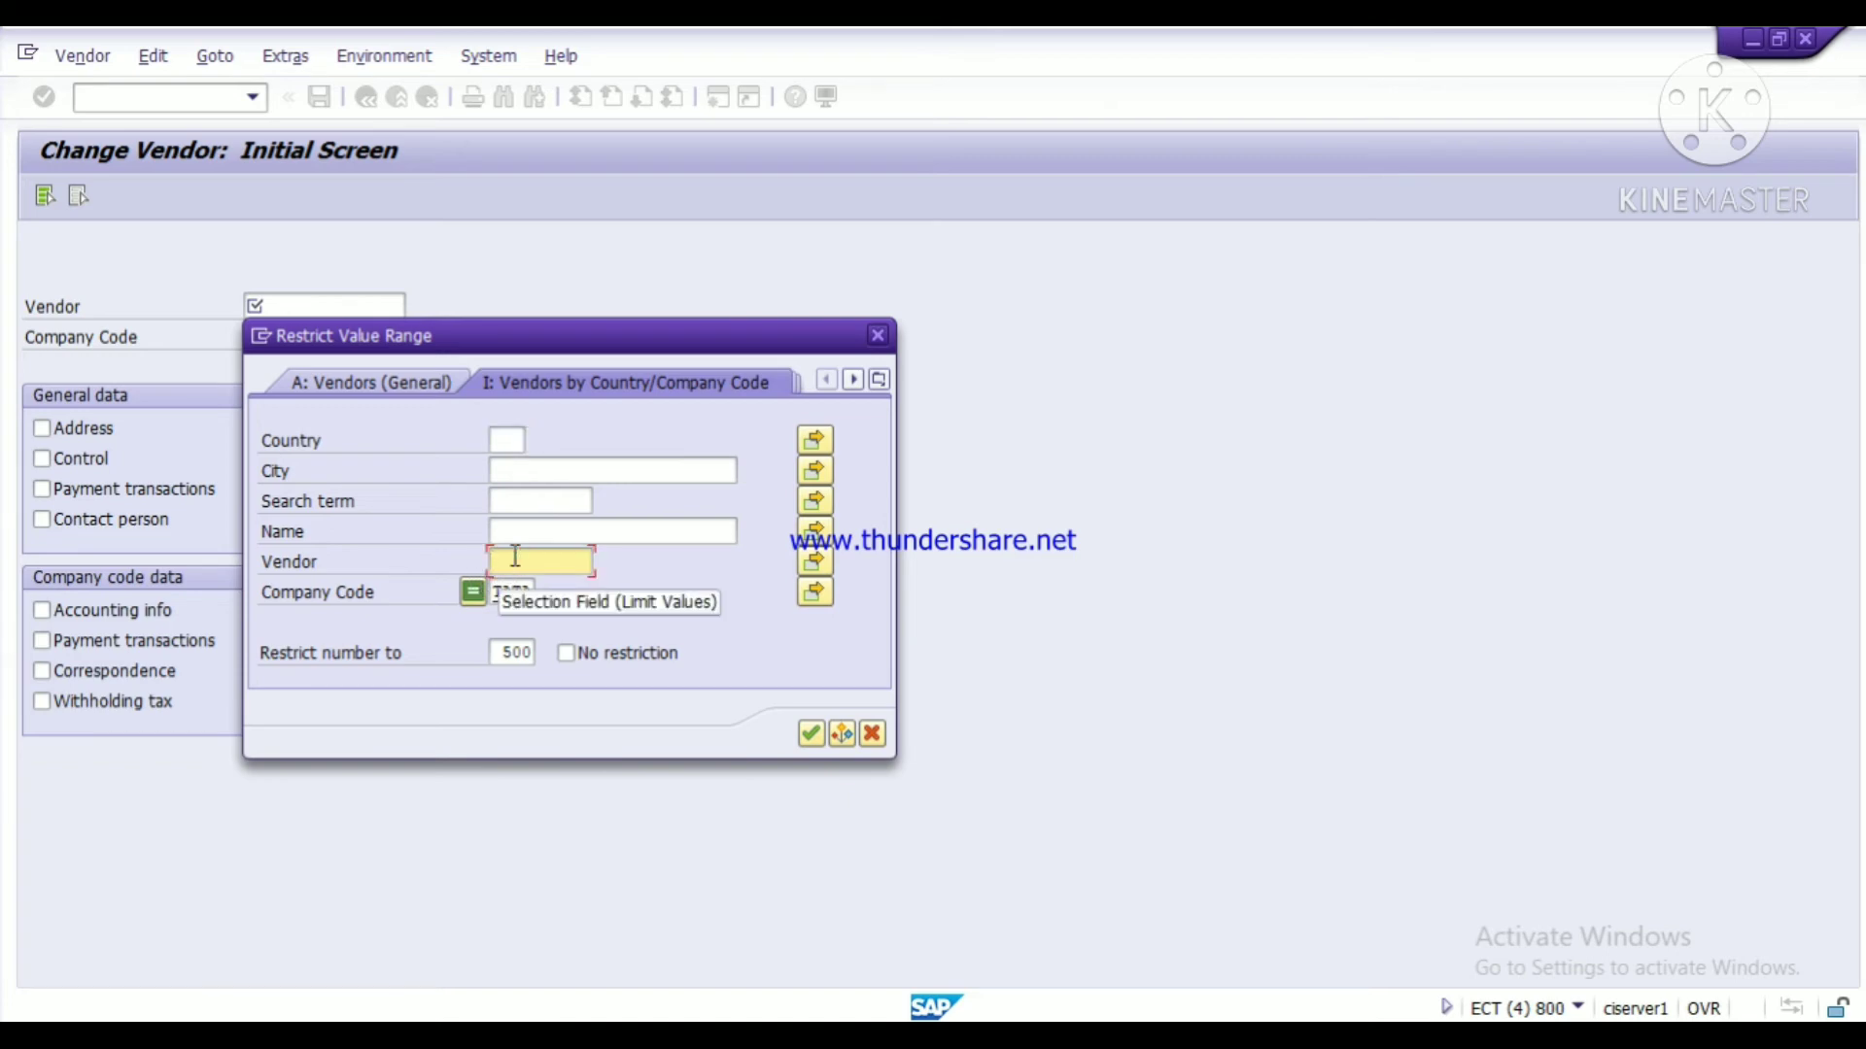
pyautogui.press('F4')
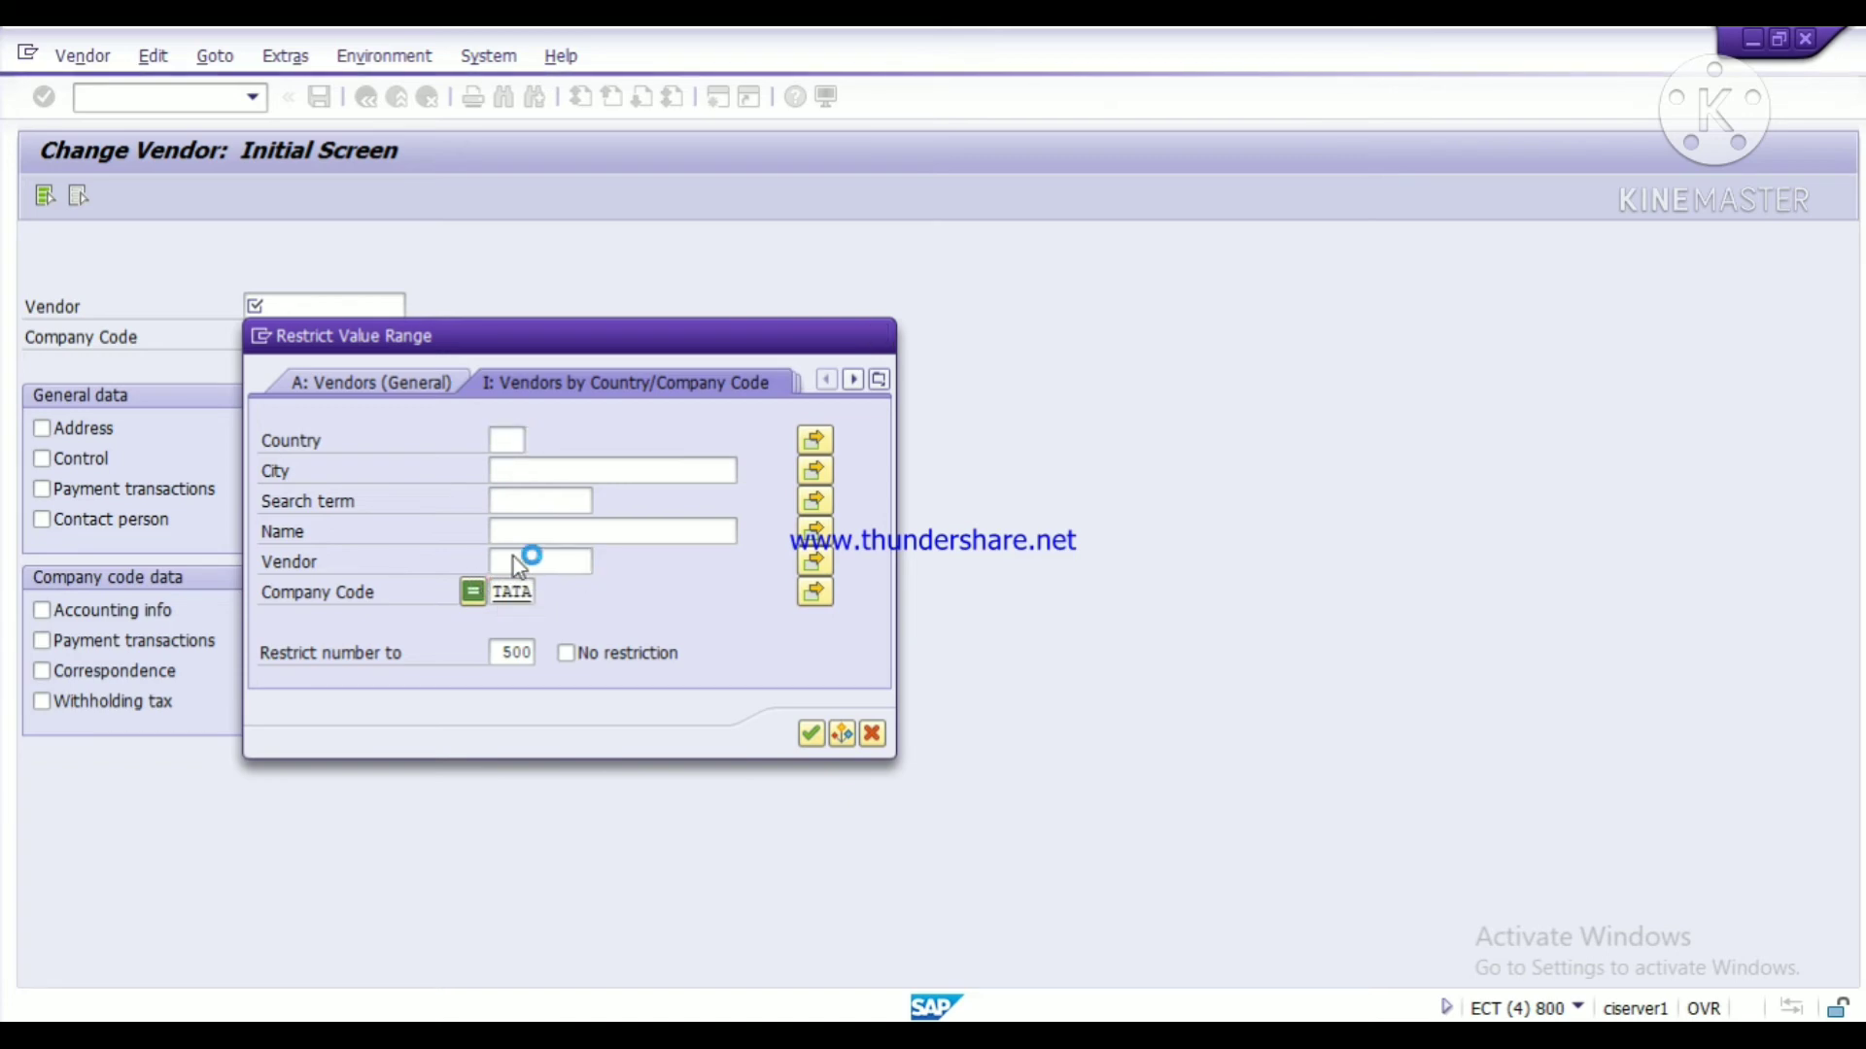
pyautogui.press('Return')
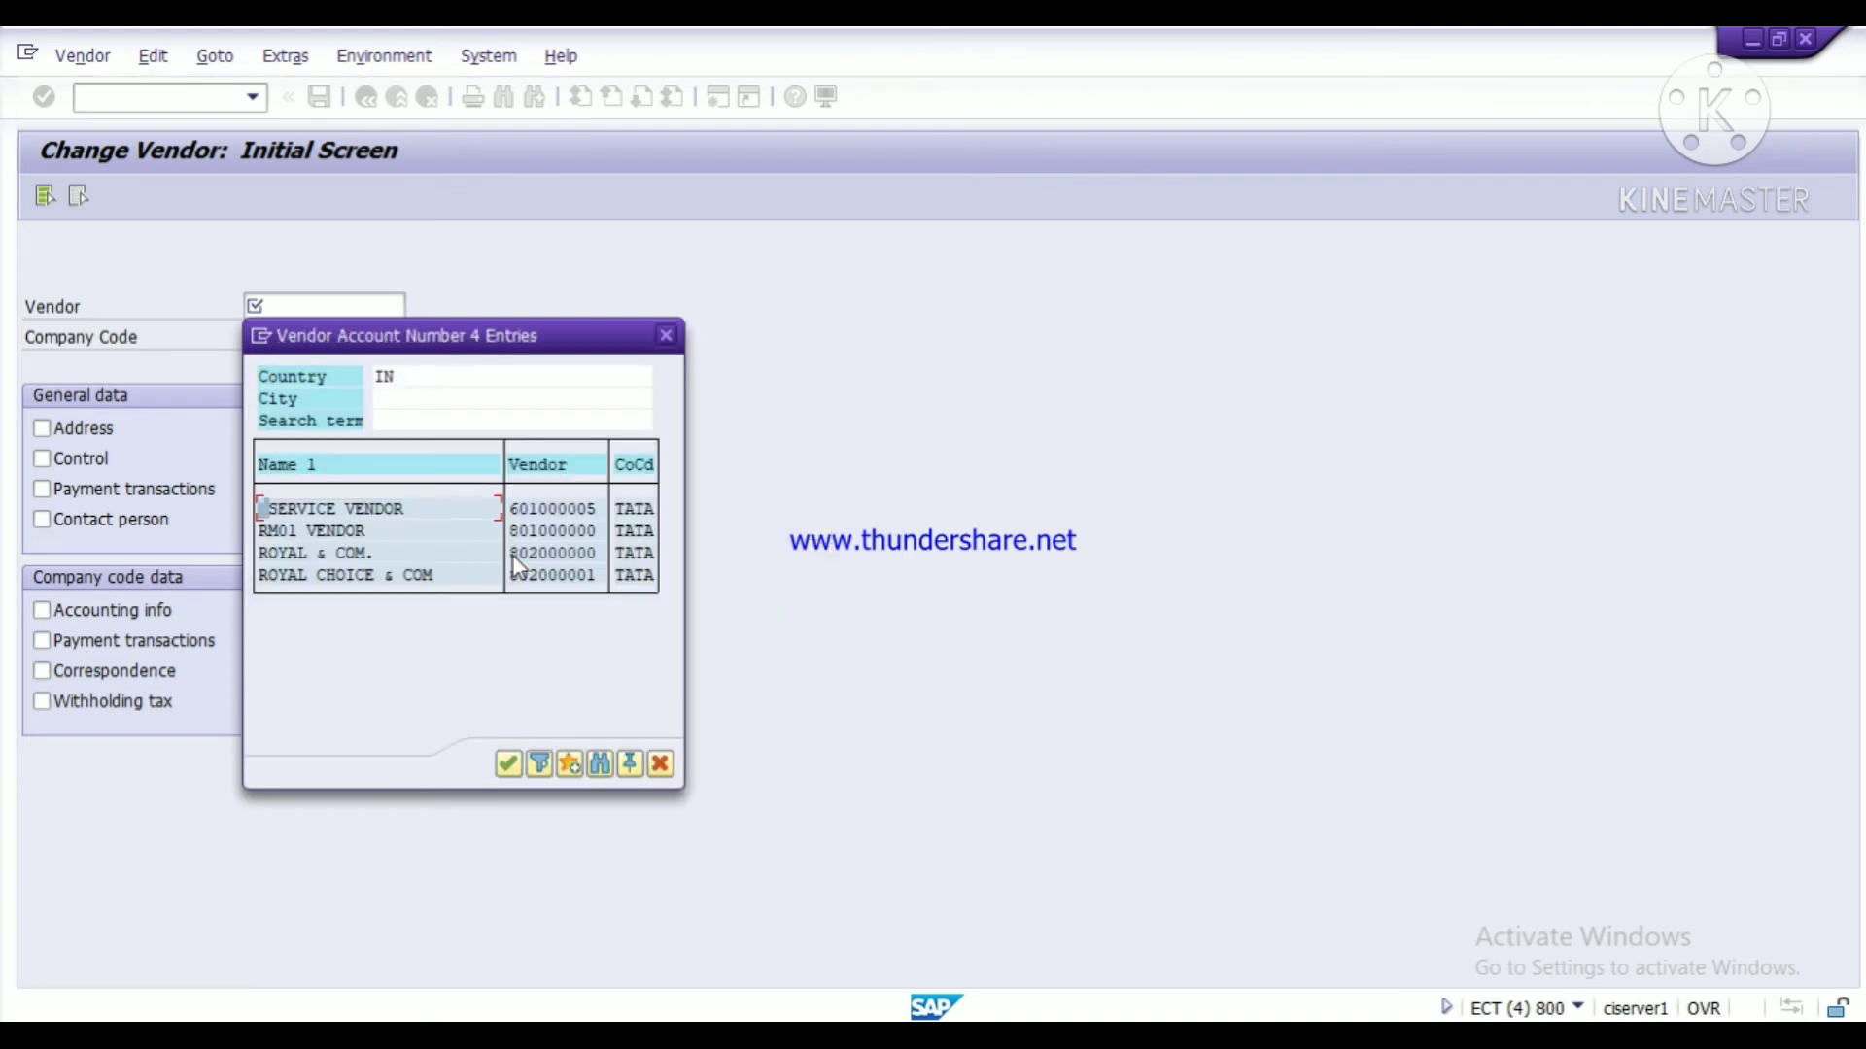
pyautogui.click(515, 555)
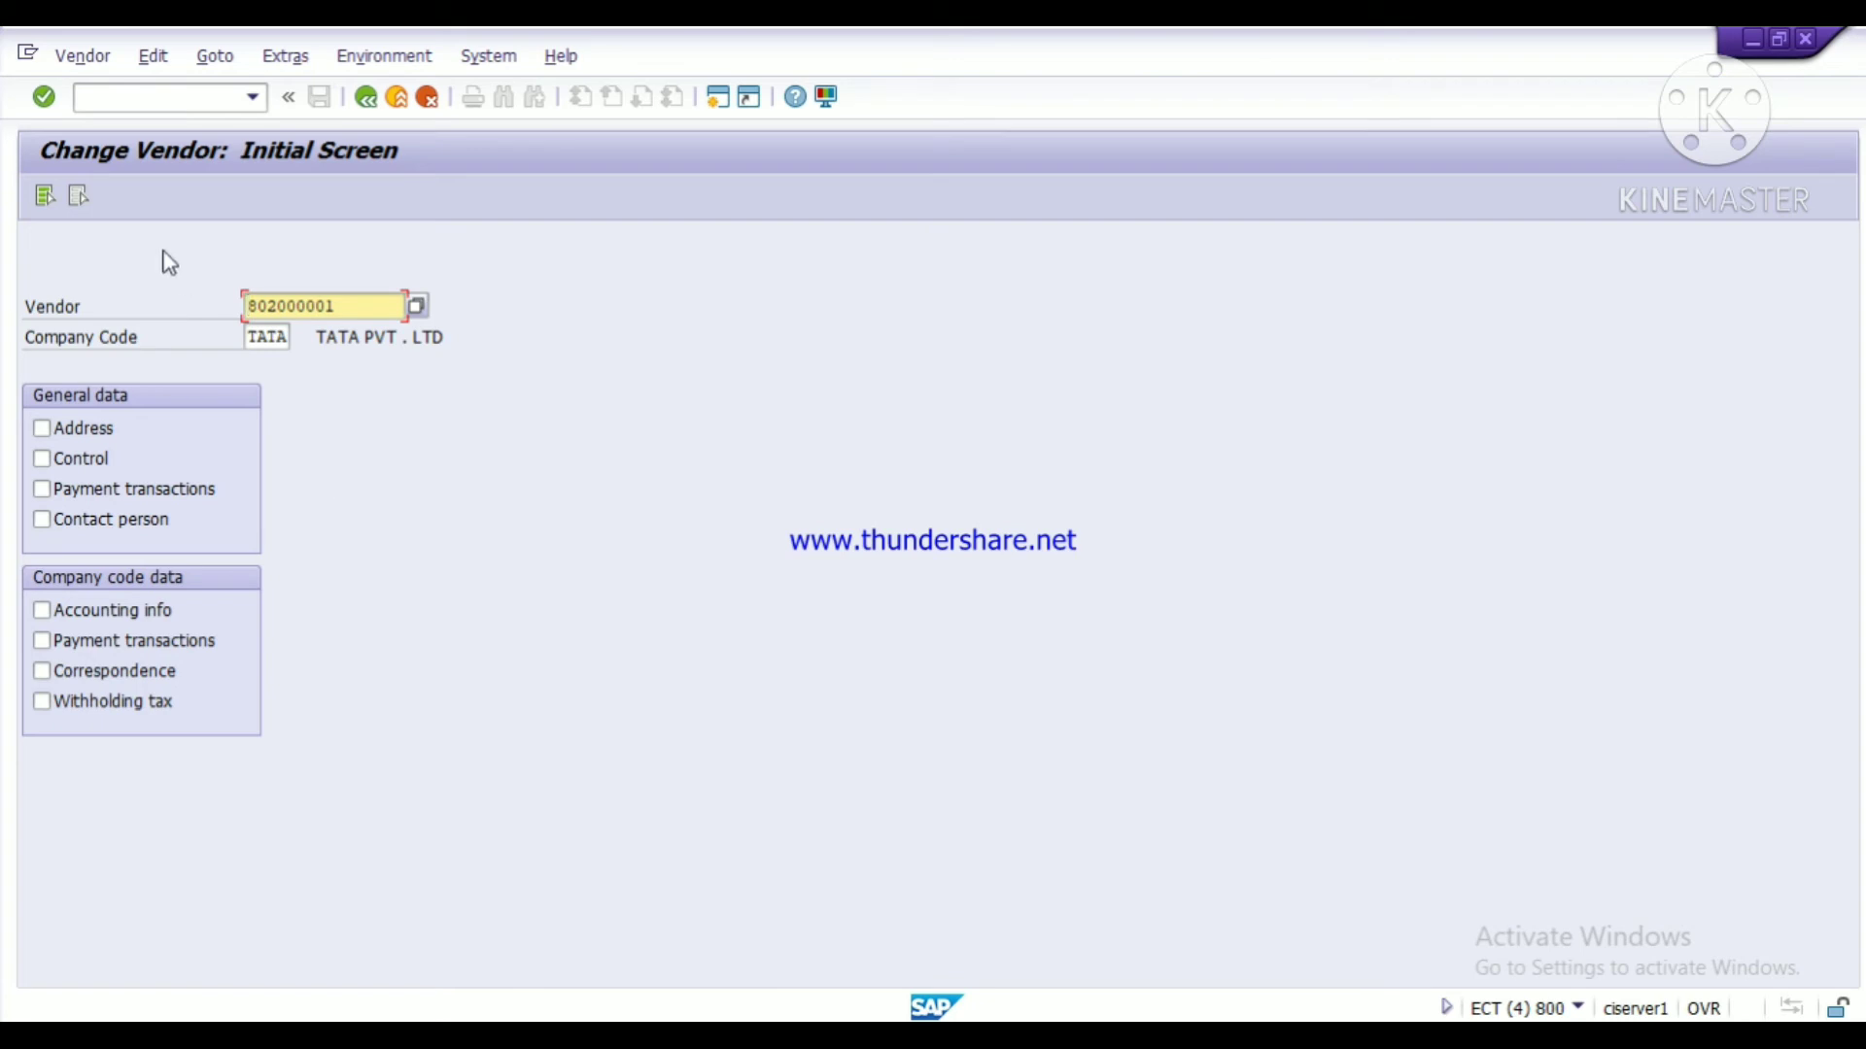
# - Select all general and company code data views and open the vendor's address data
pyautogui.click(45, 194)
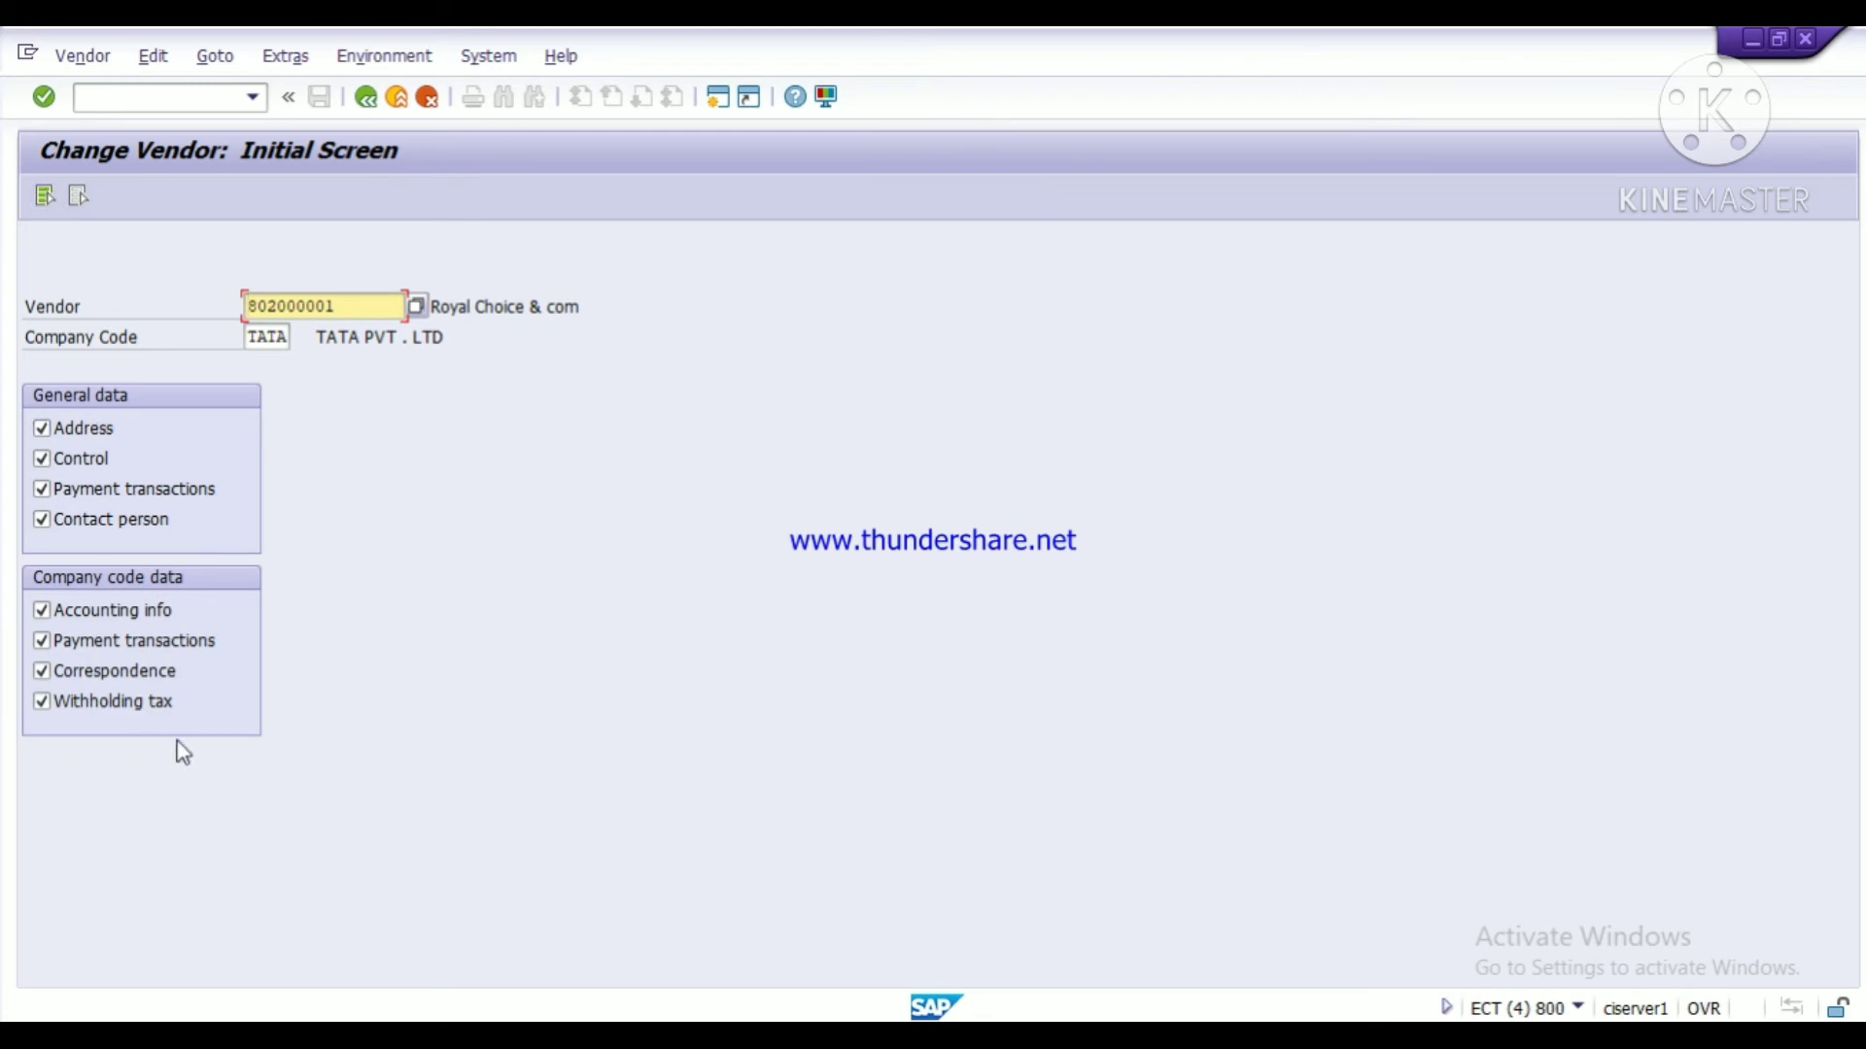
pyautogui.press('Return')
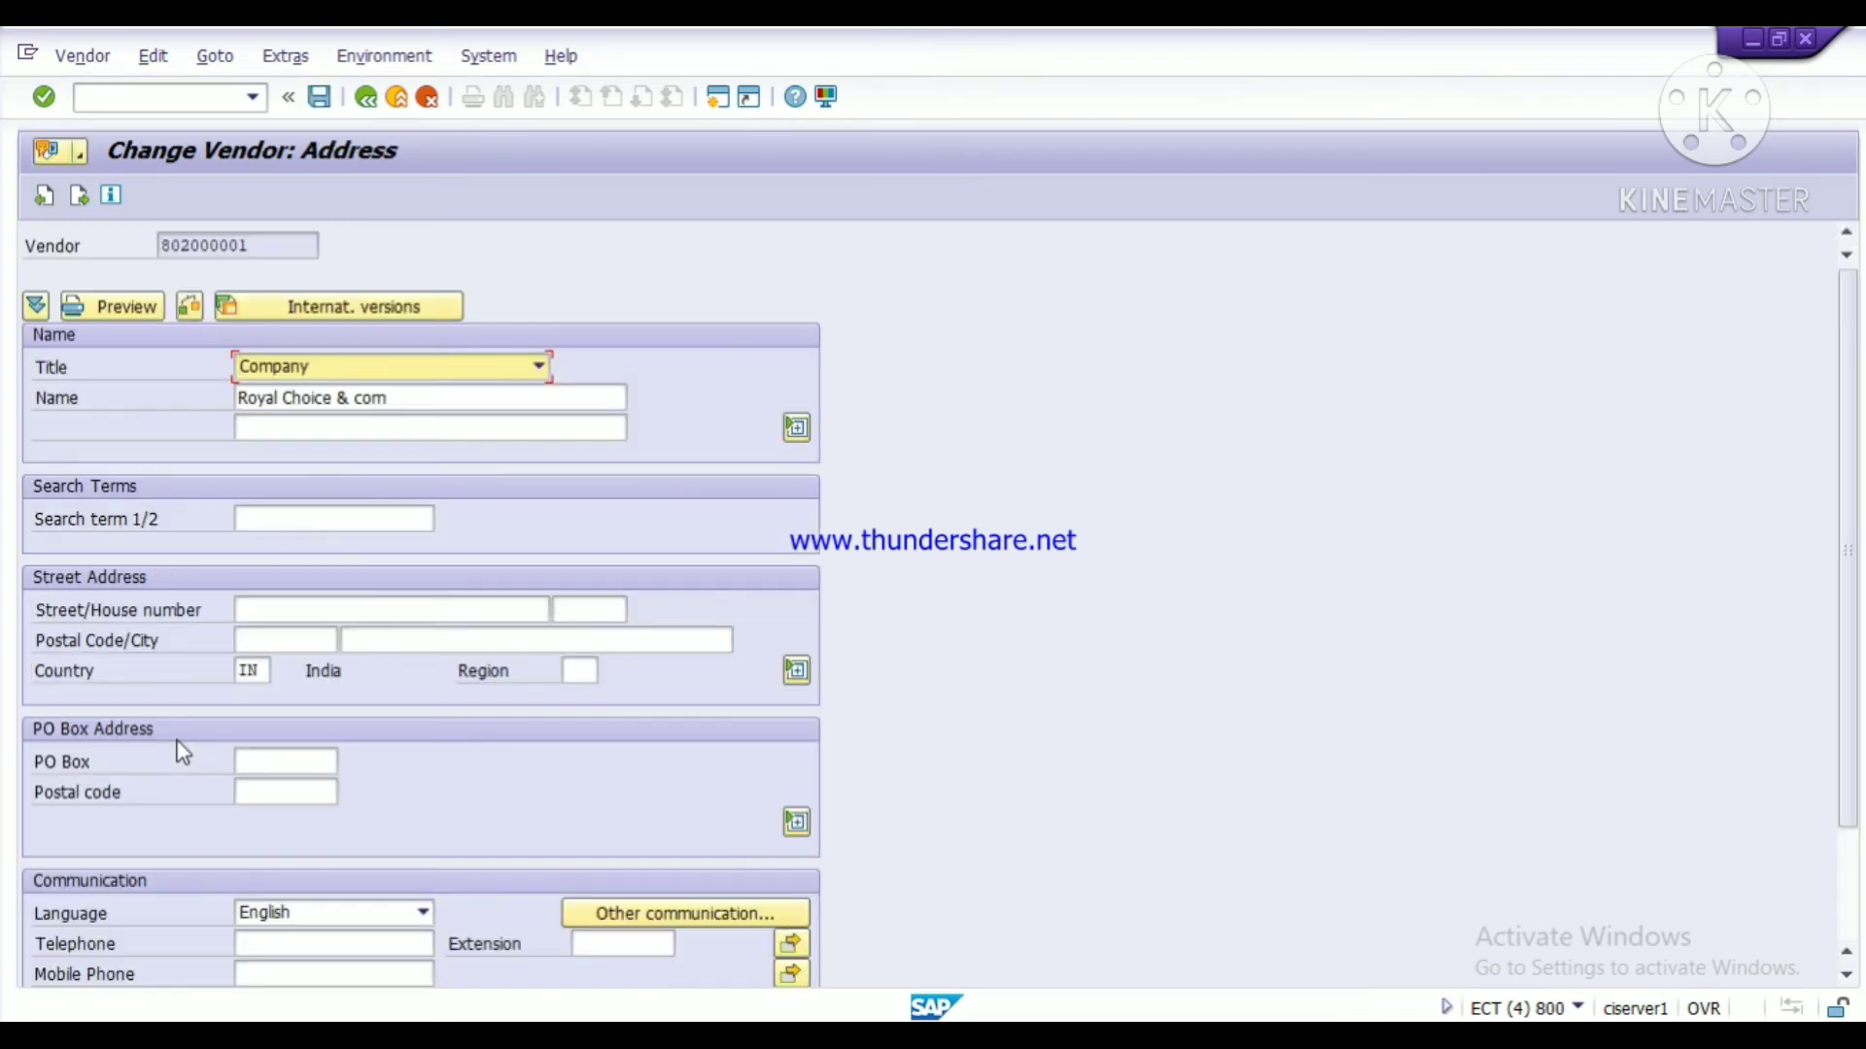
pyautogui.press('Tab')
pyautogui.press('Tab')
pyautogui.press('Tab')
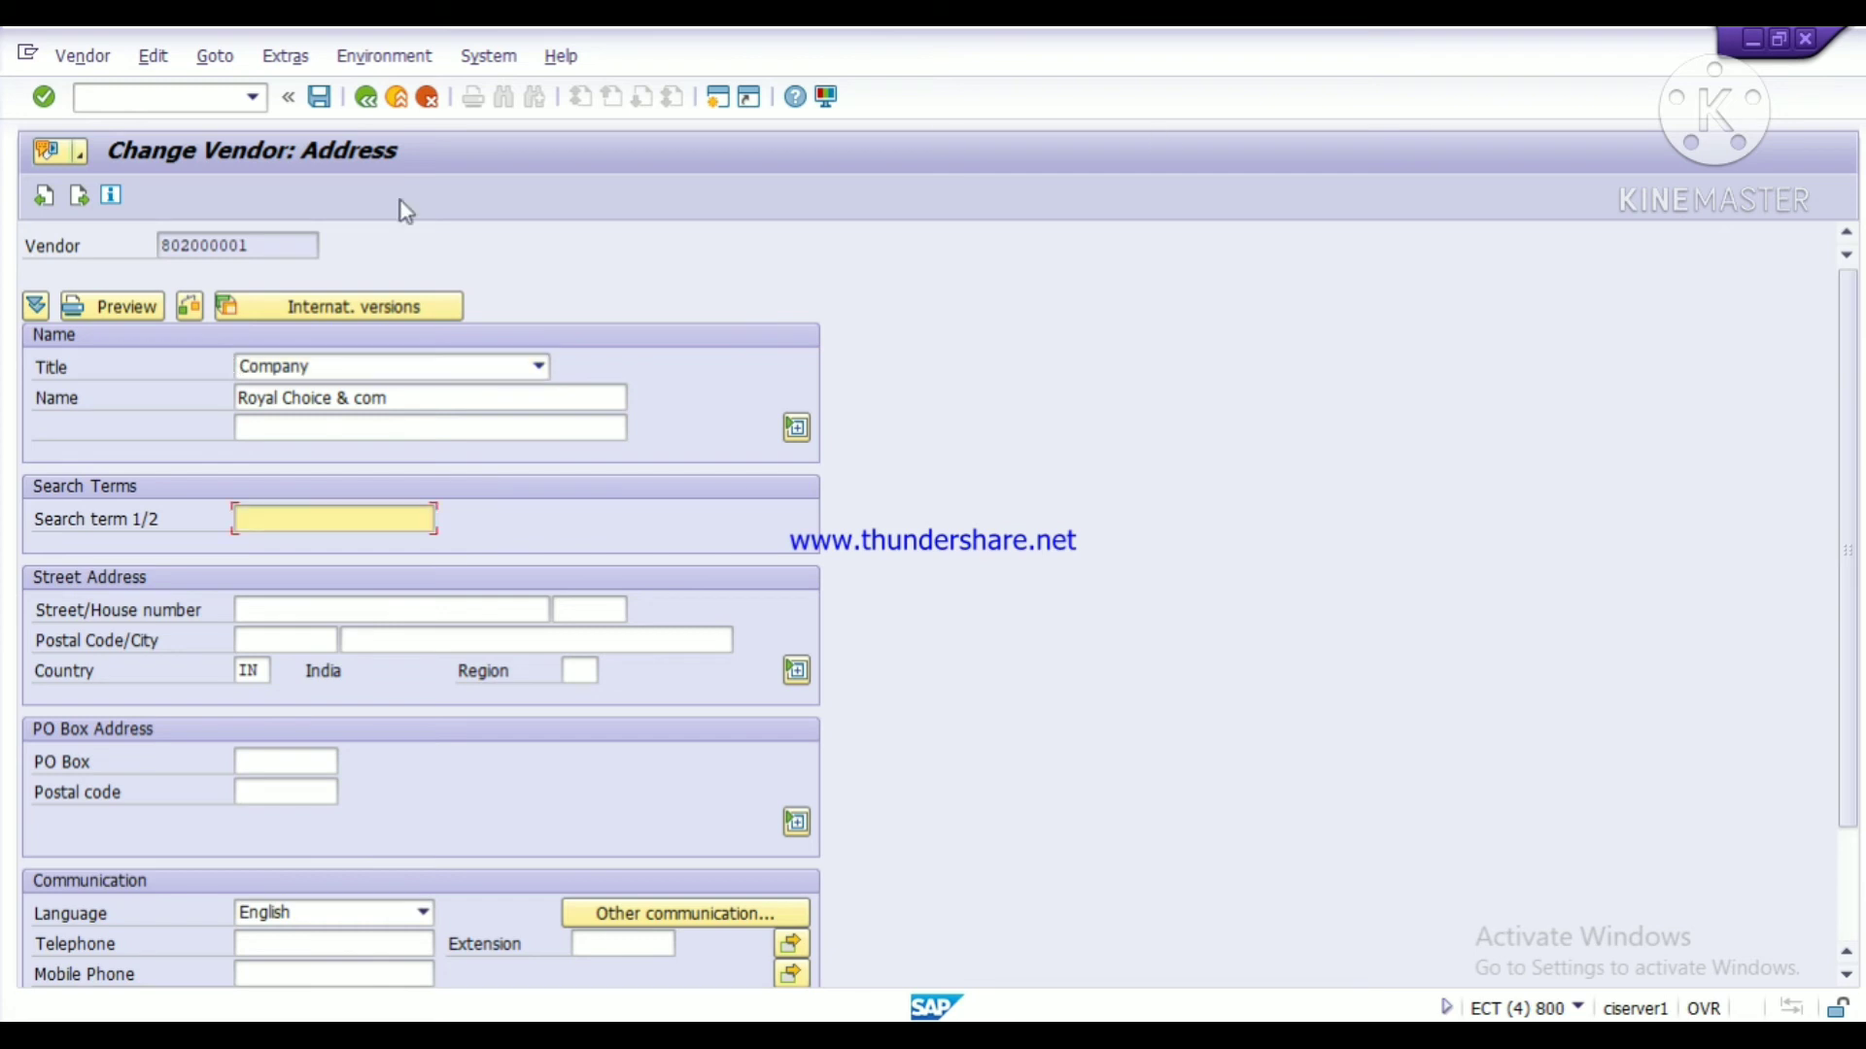
# - Examine the table name and category in the Vendor field's technical information, then close the help
pyautogui.press('Return')
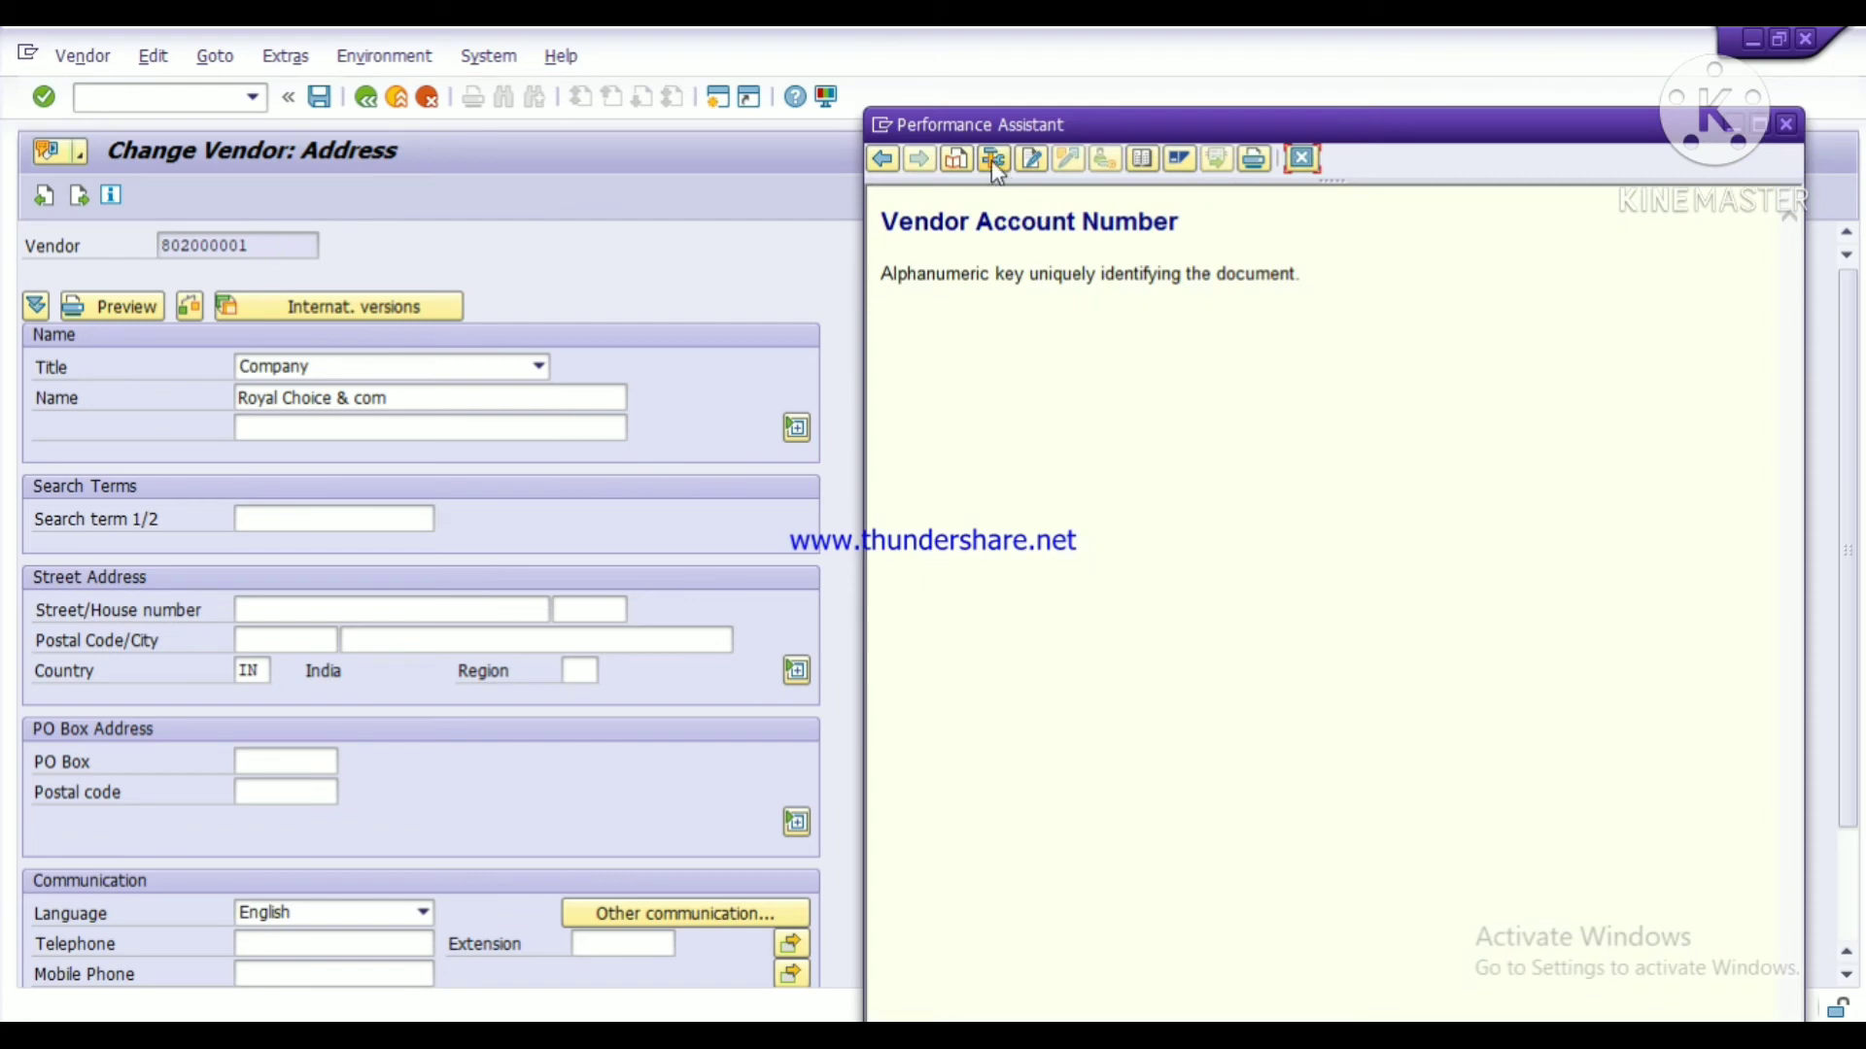
pyautogui.click(991, 159)
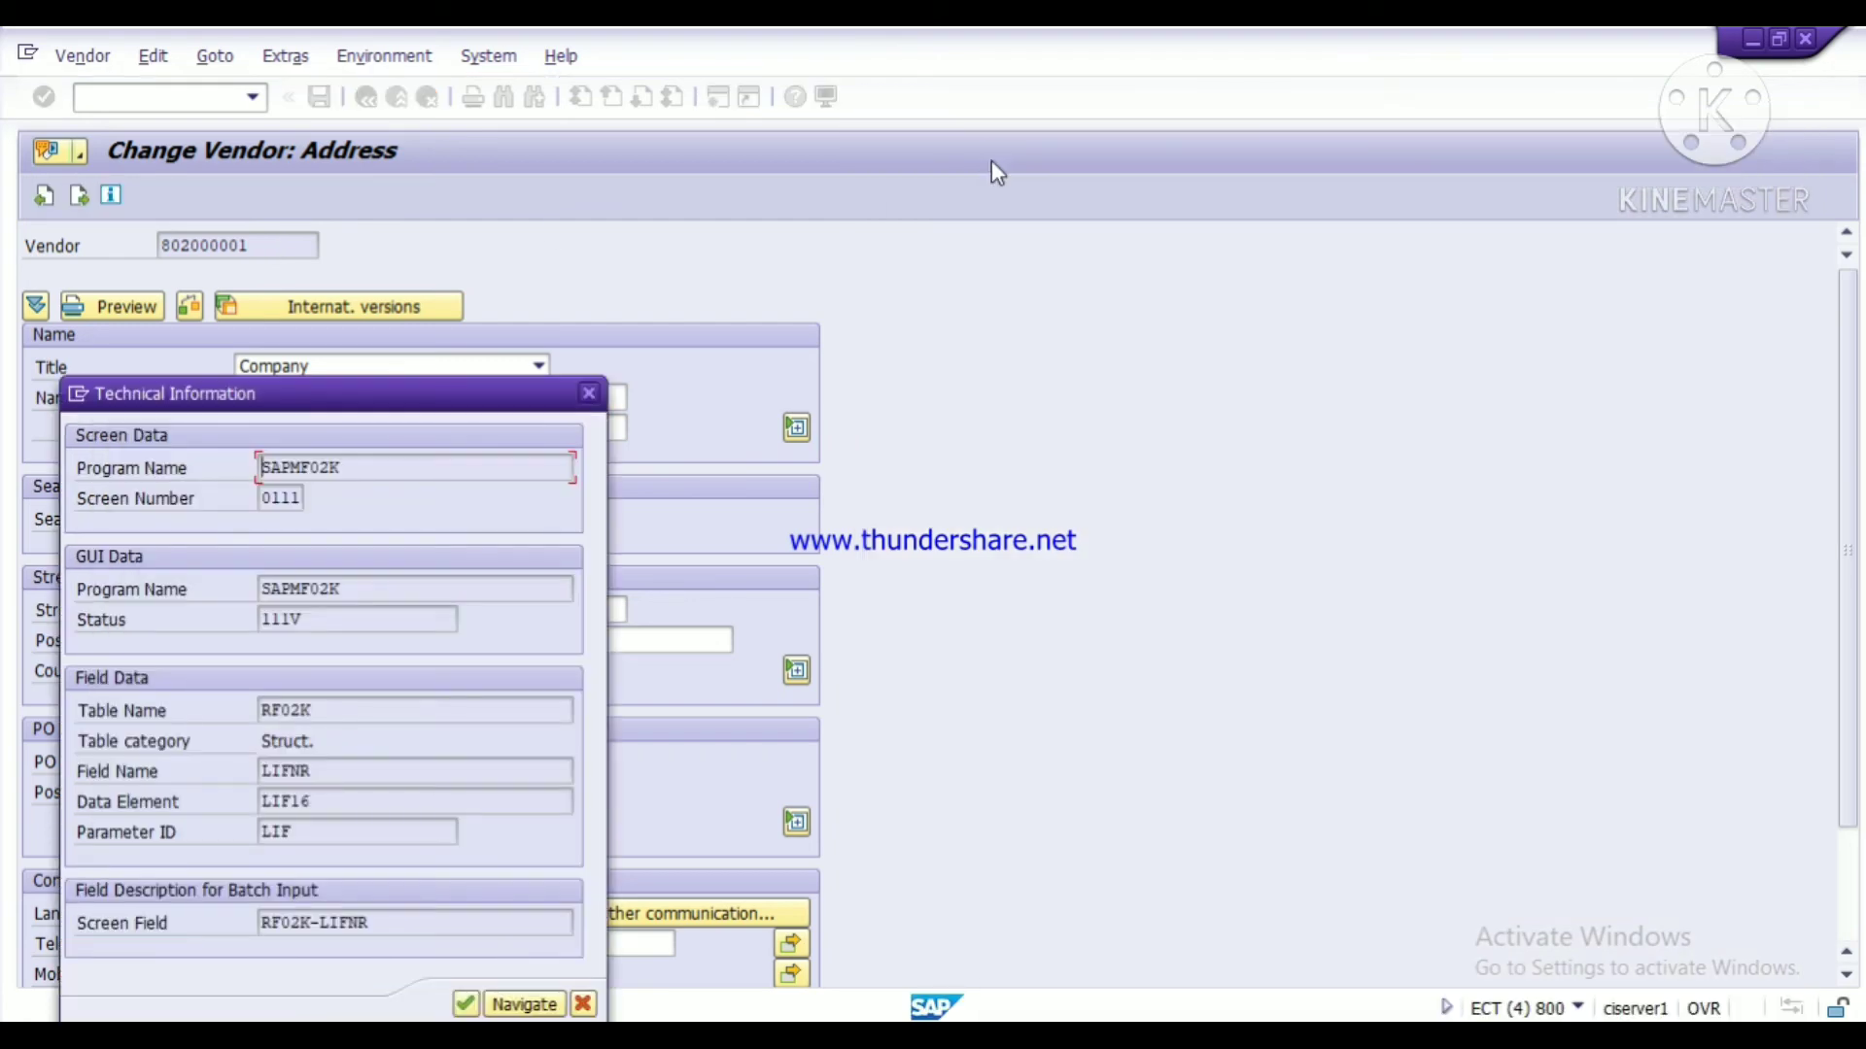
pyautogui.doubleClick(330, 719)
pyautogui.click(192, 738)
pyautogui.moveTo(401, 413); pyautogui.dragTo(1190, 77)
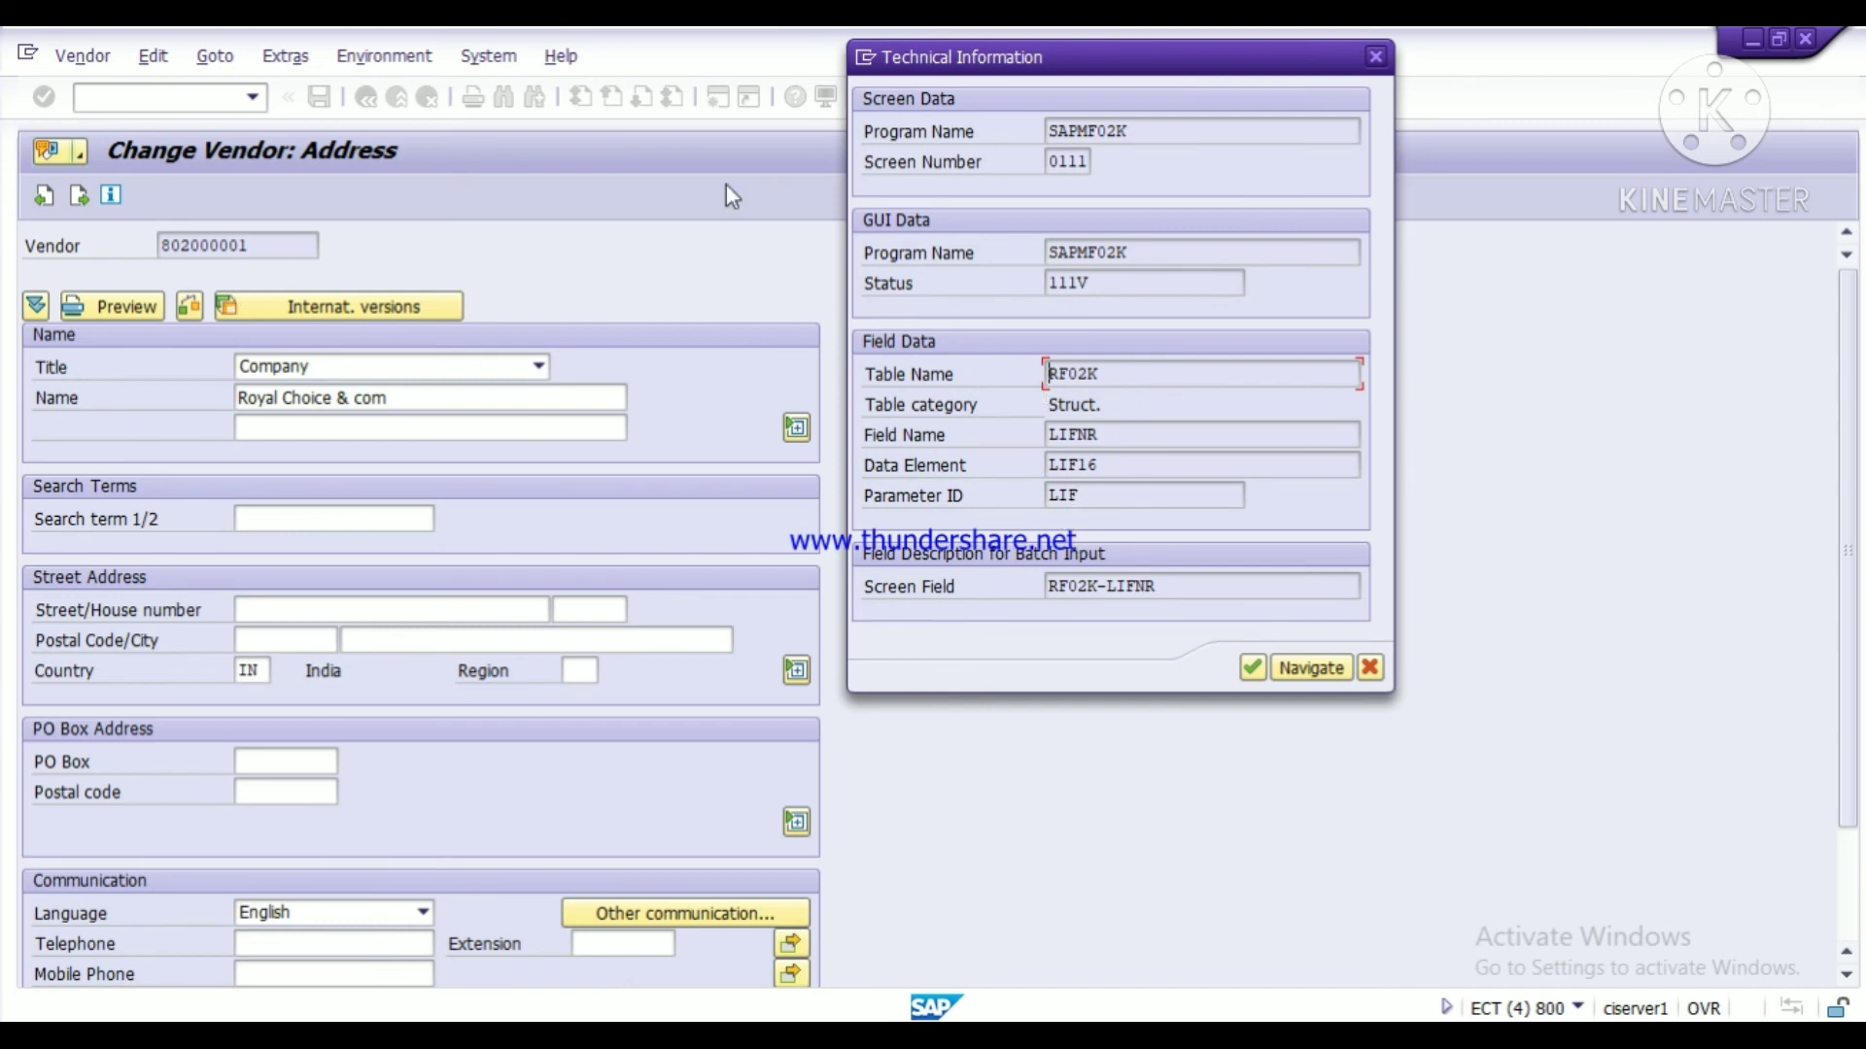
pyautogui.click(1375, 58)
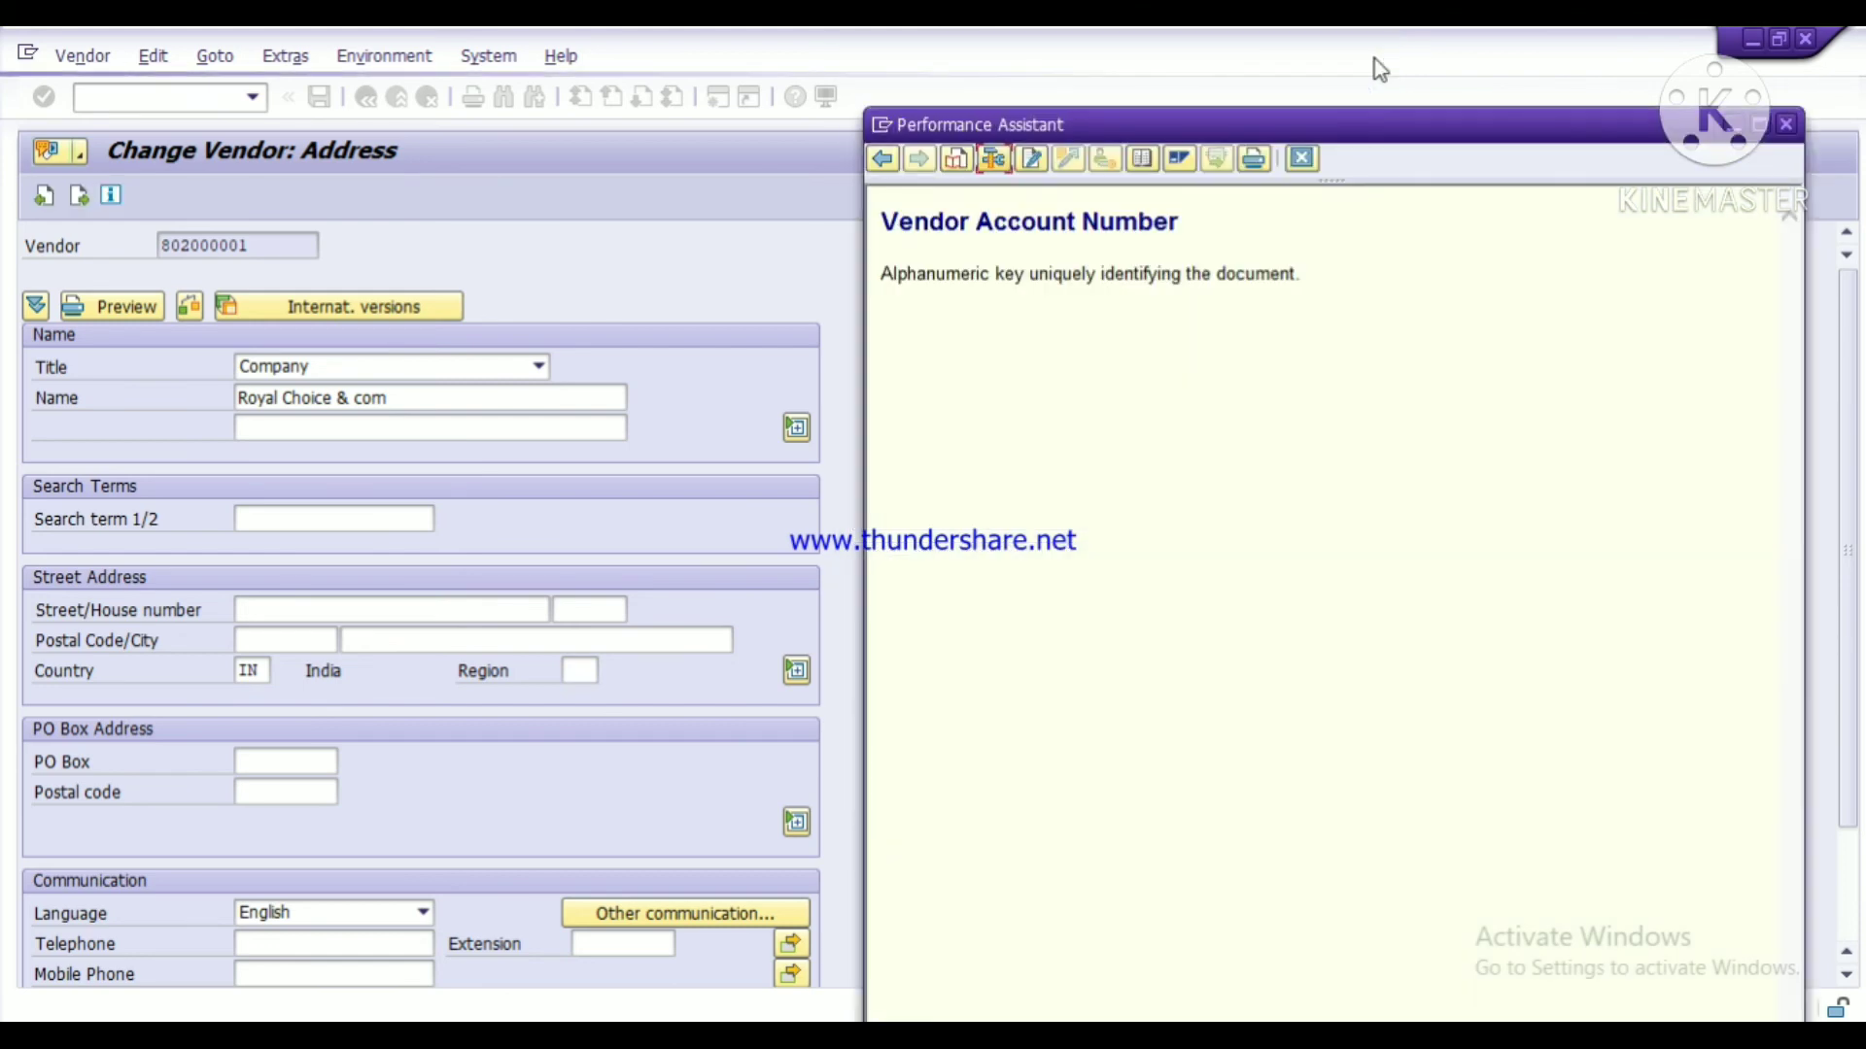
pyautogui.click(1308, 159)
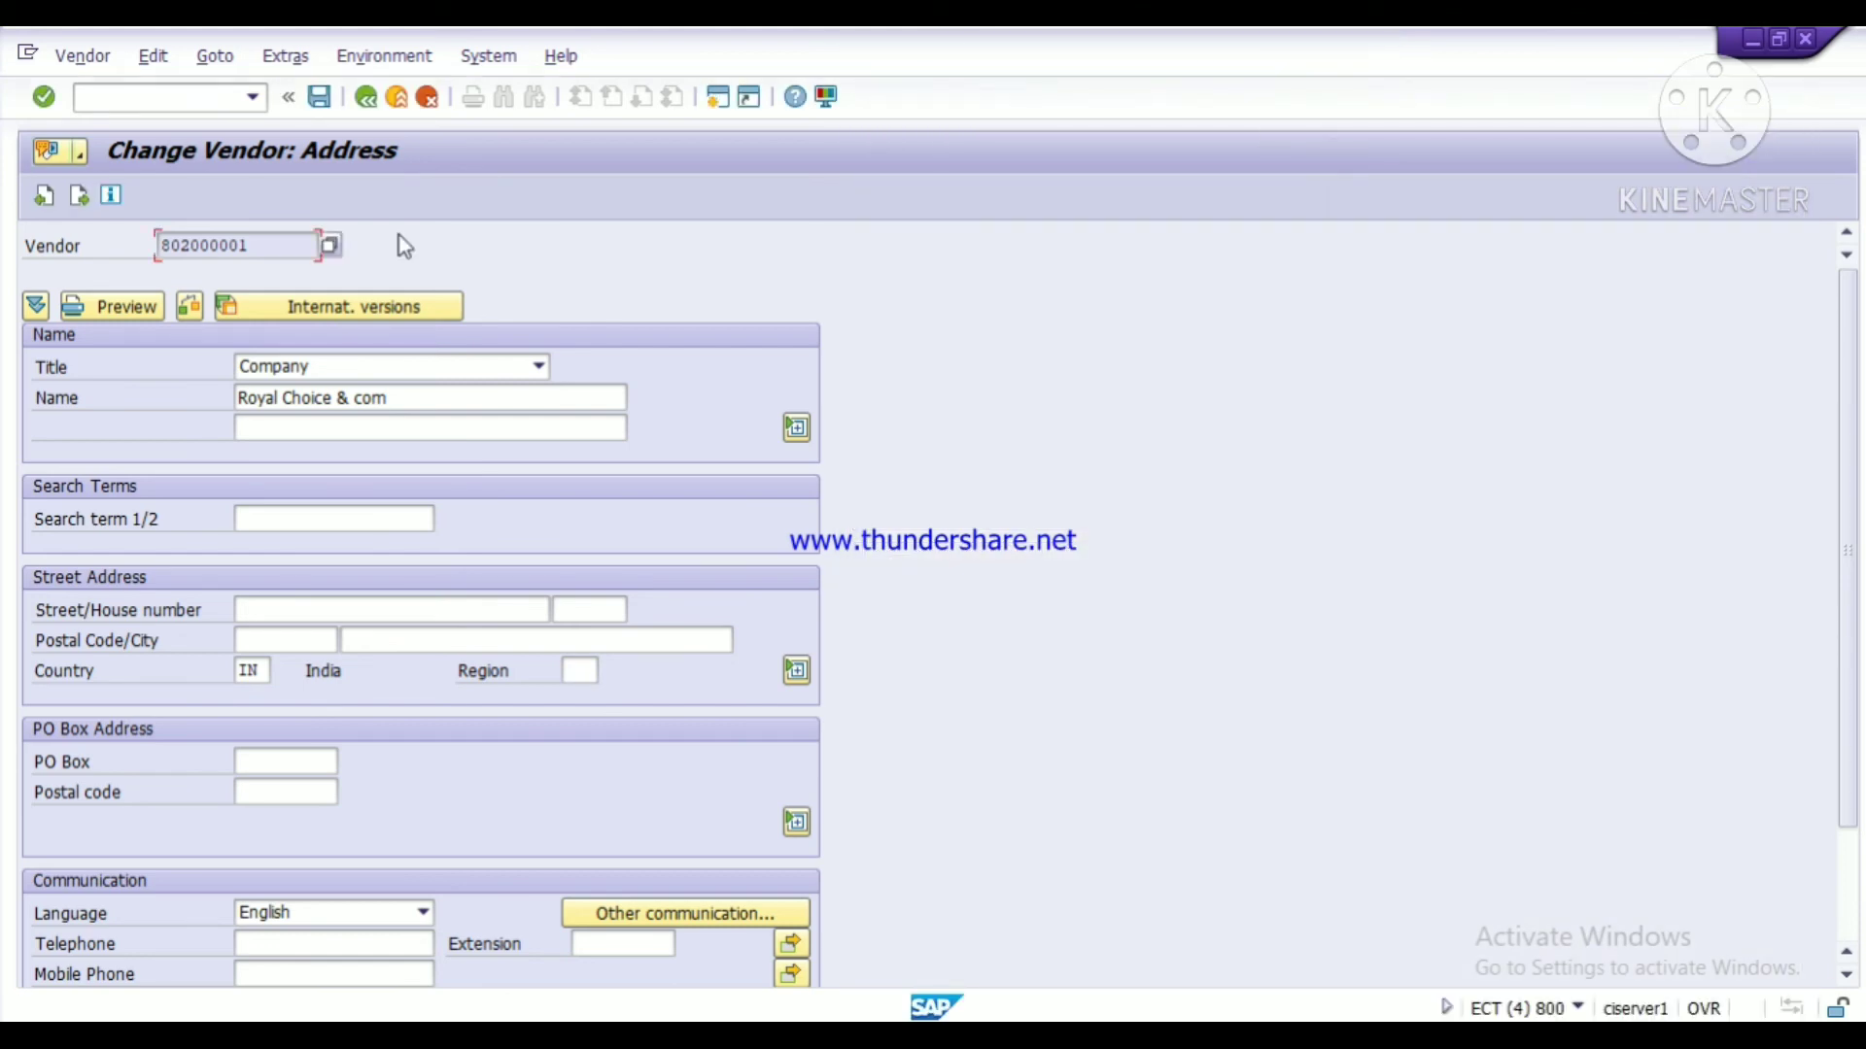
# - Leave the address data and go to the vendor's general Payment transactions view with the bank details
pyautogui.click(365, 98)
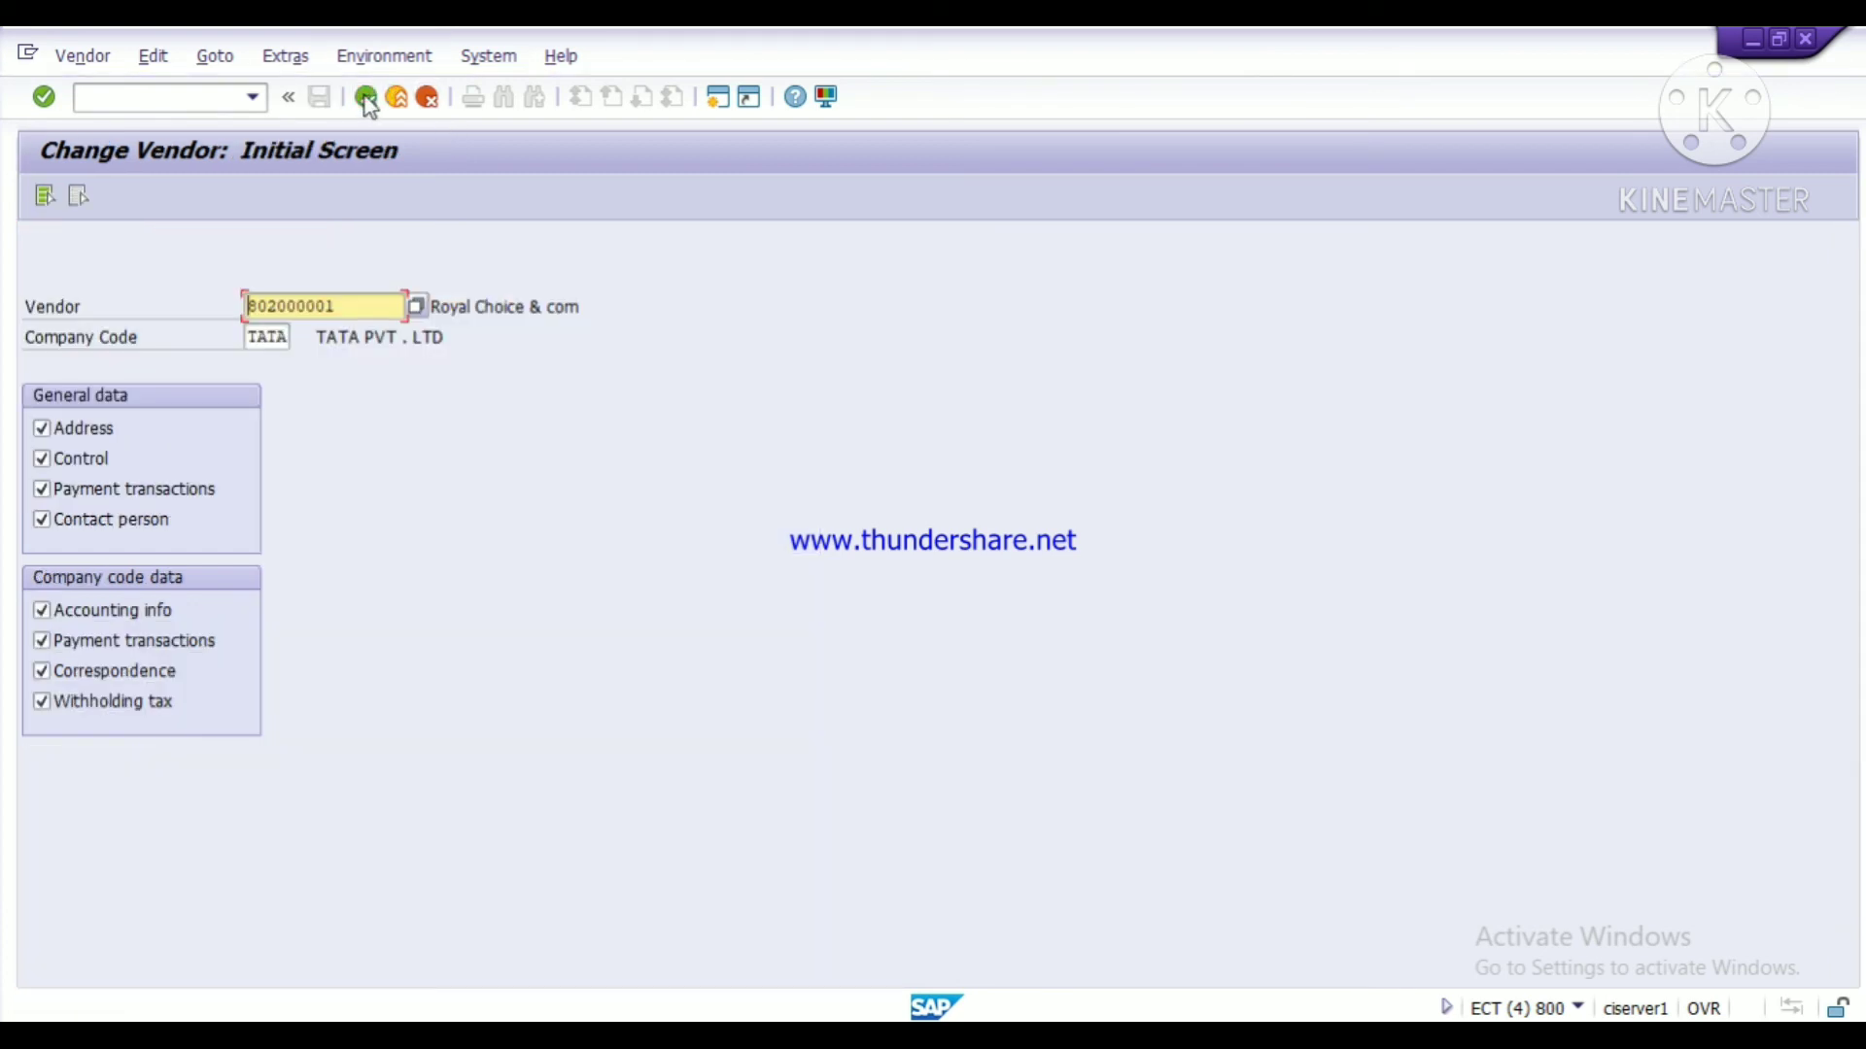
pyautogui.click(367, 98)
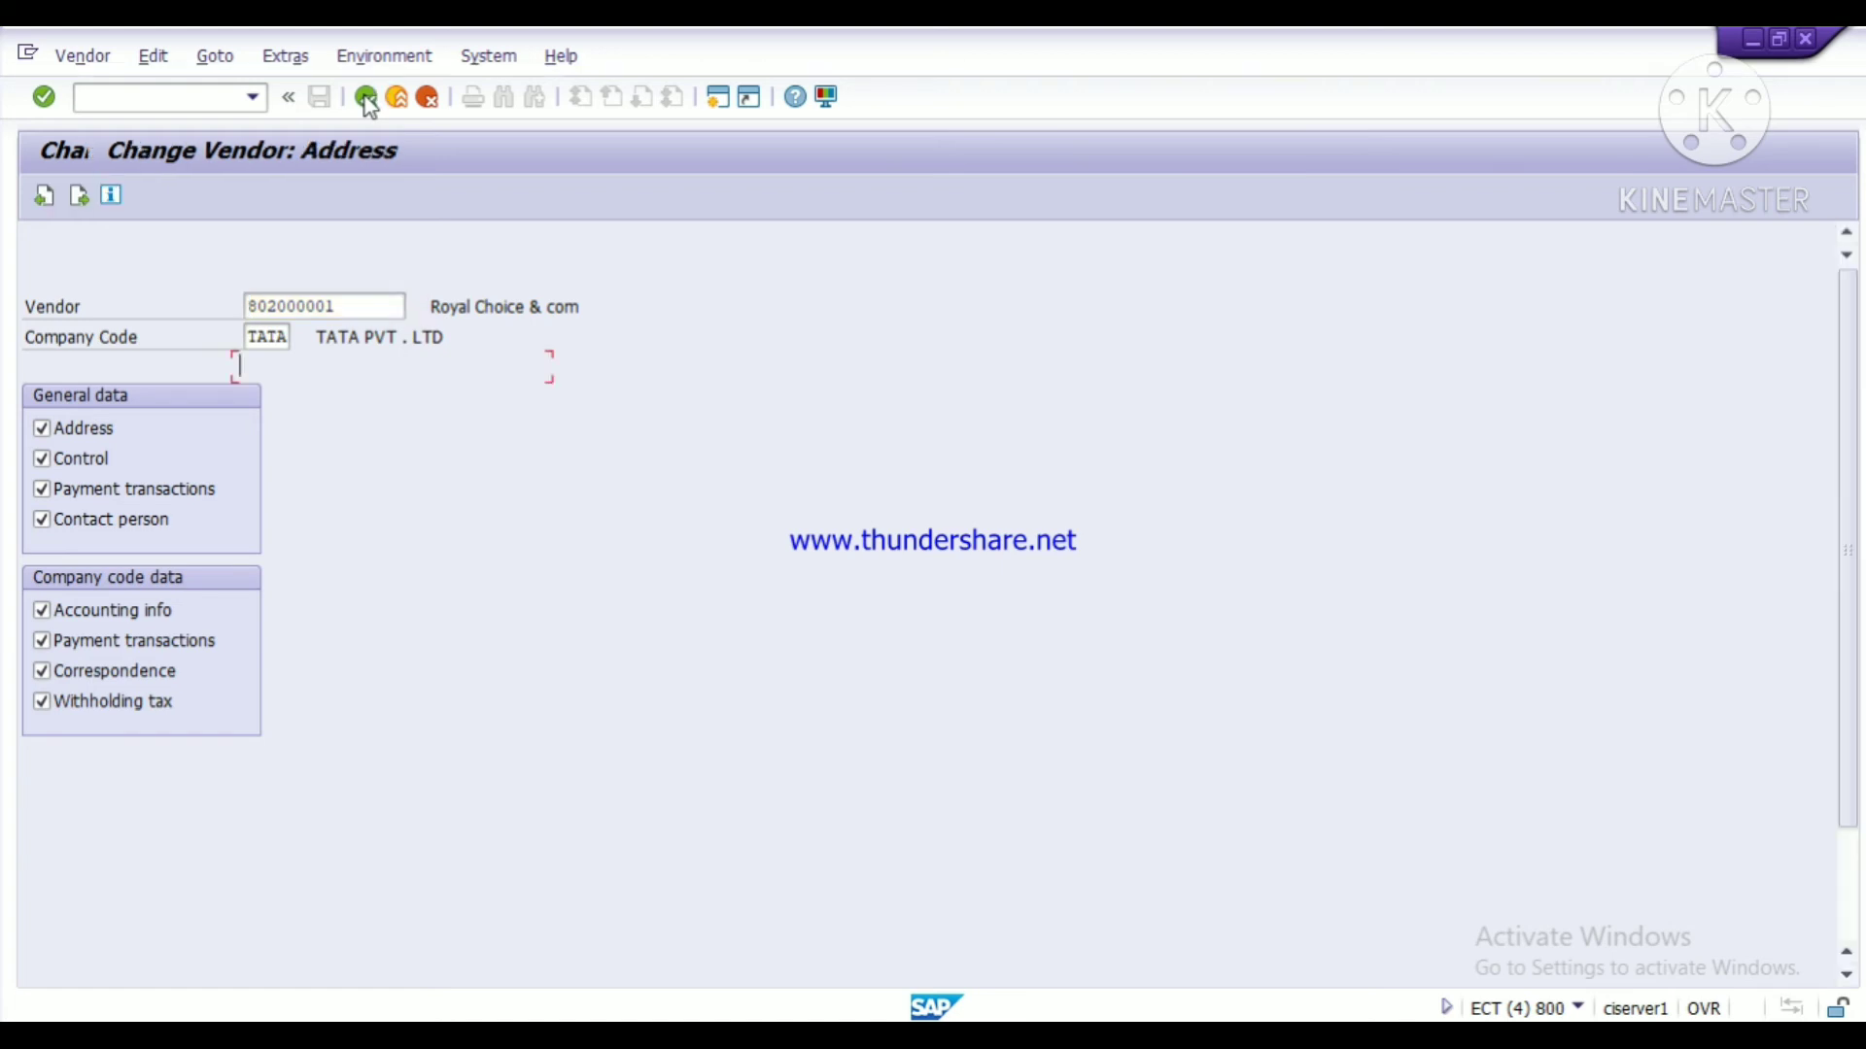
pyautogui.click(366, 98)
pyautogui.click(366, 98)
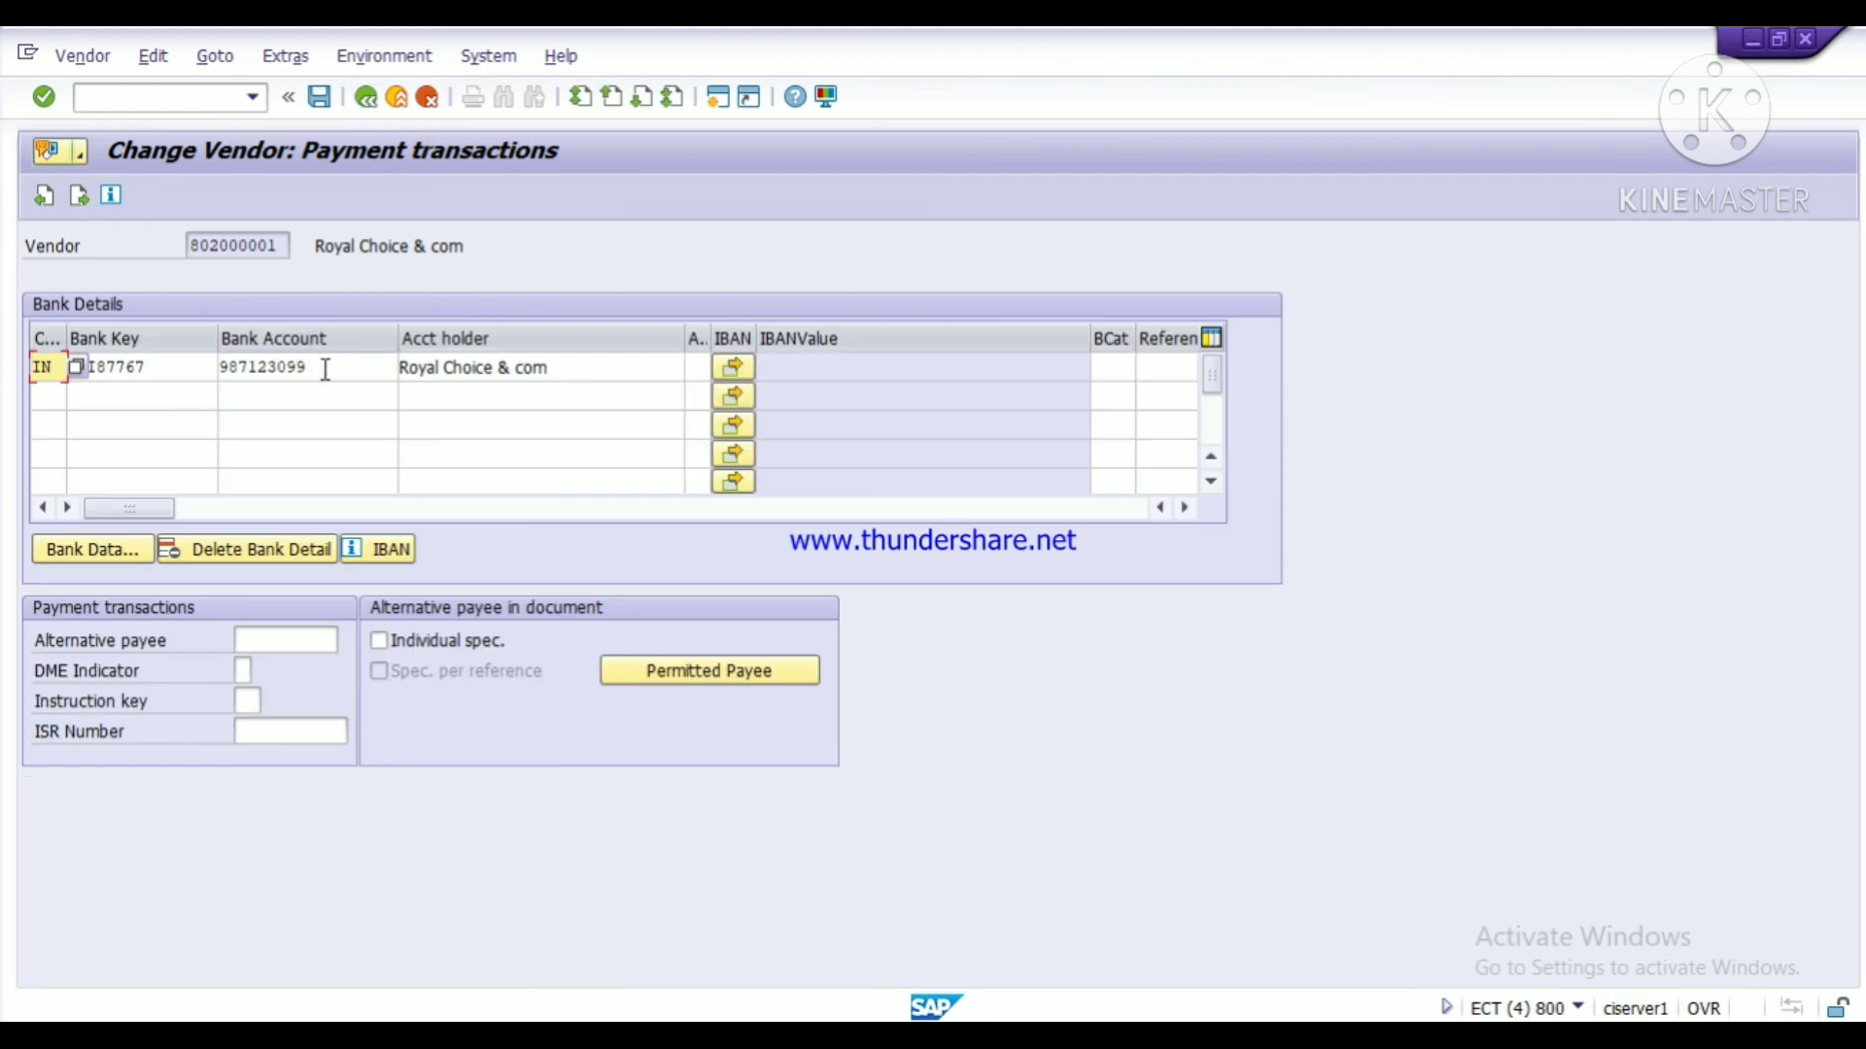
# - Examine the table and field names in the Bank Key field's technical information, then close the help
pyautogui.click(203, 366)
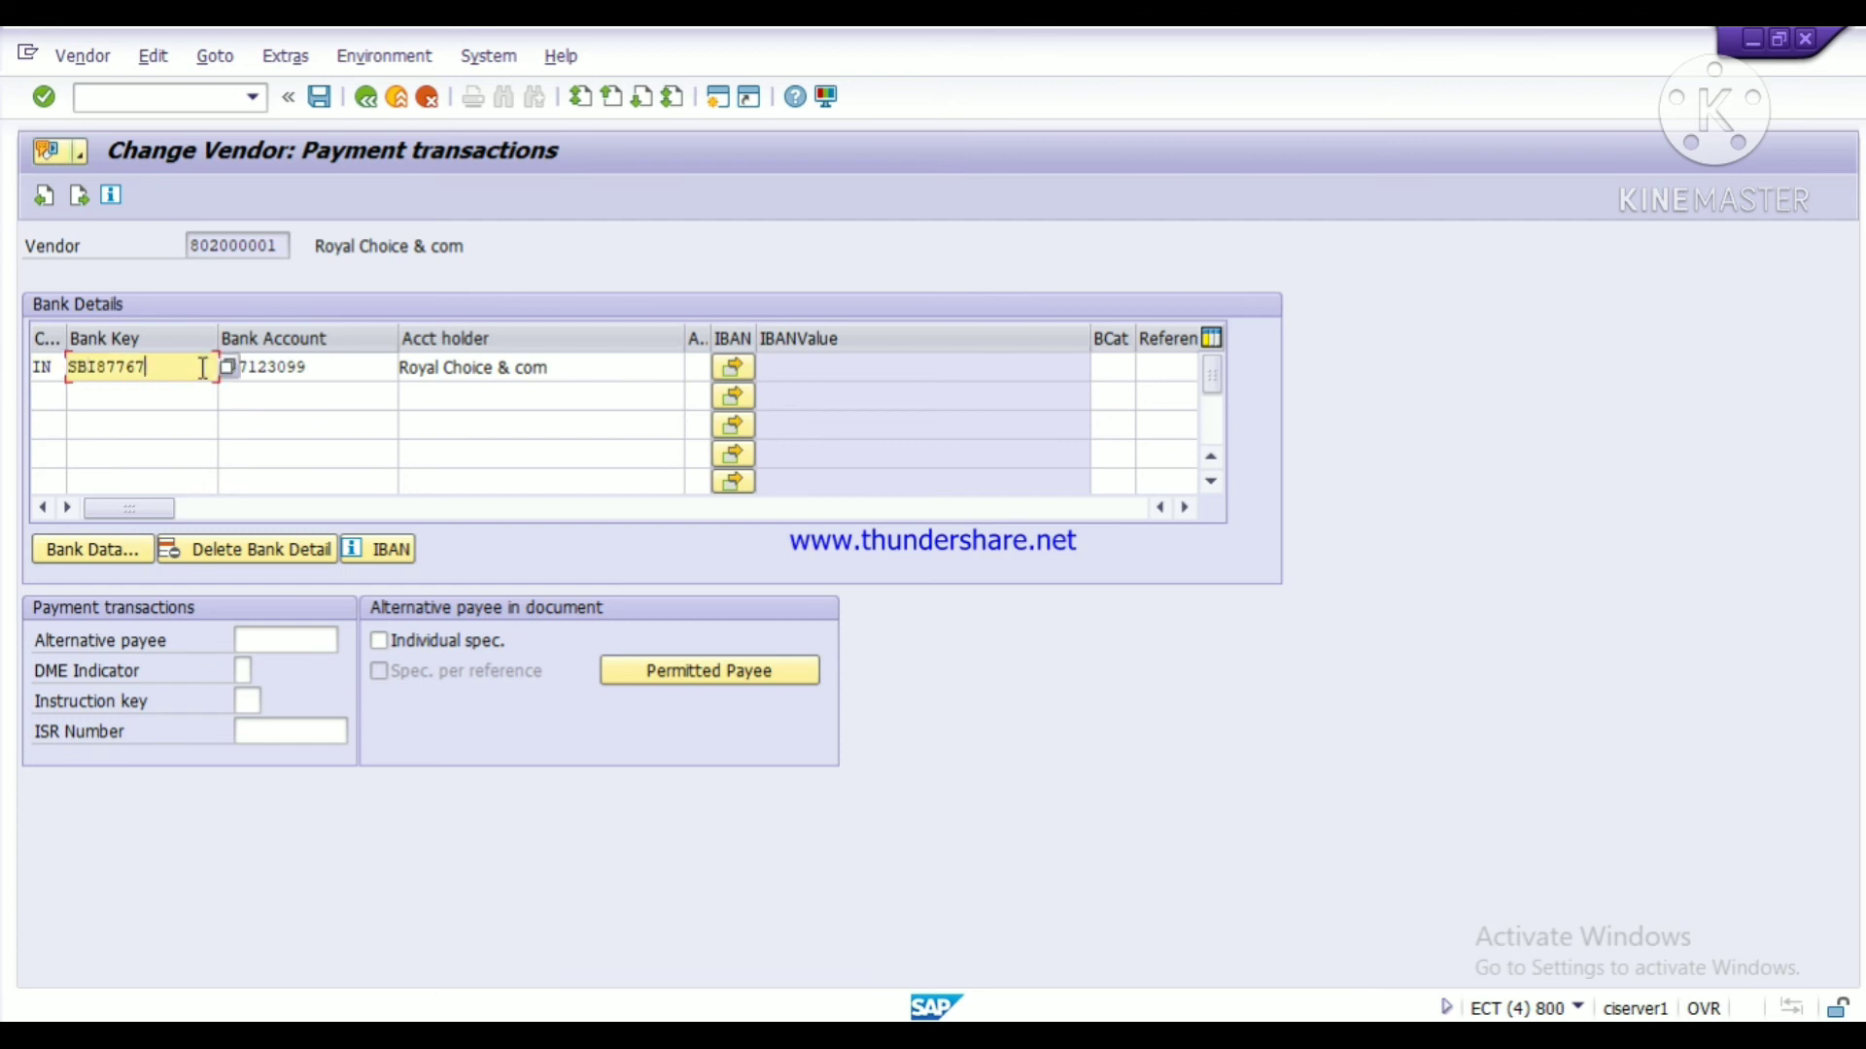
pyautogui.press('Return')
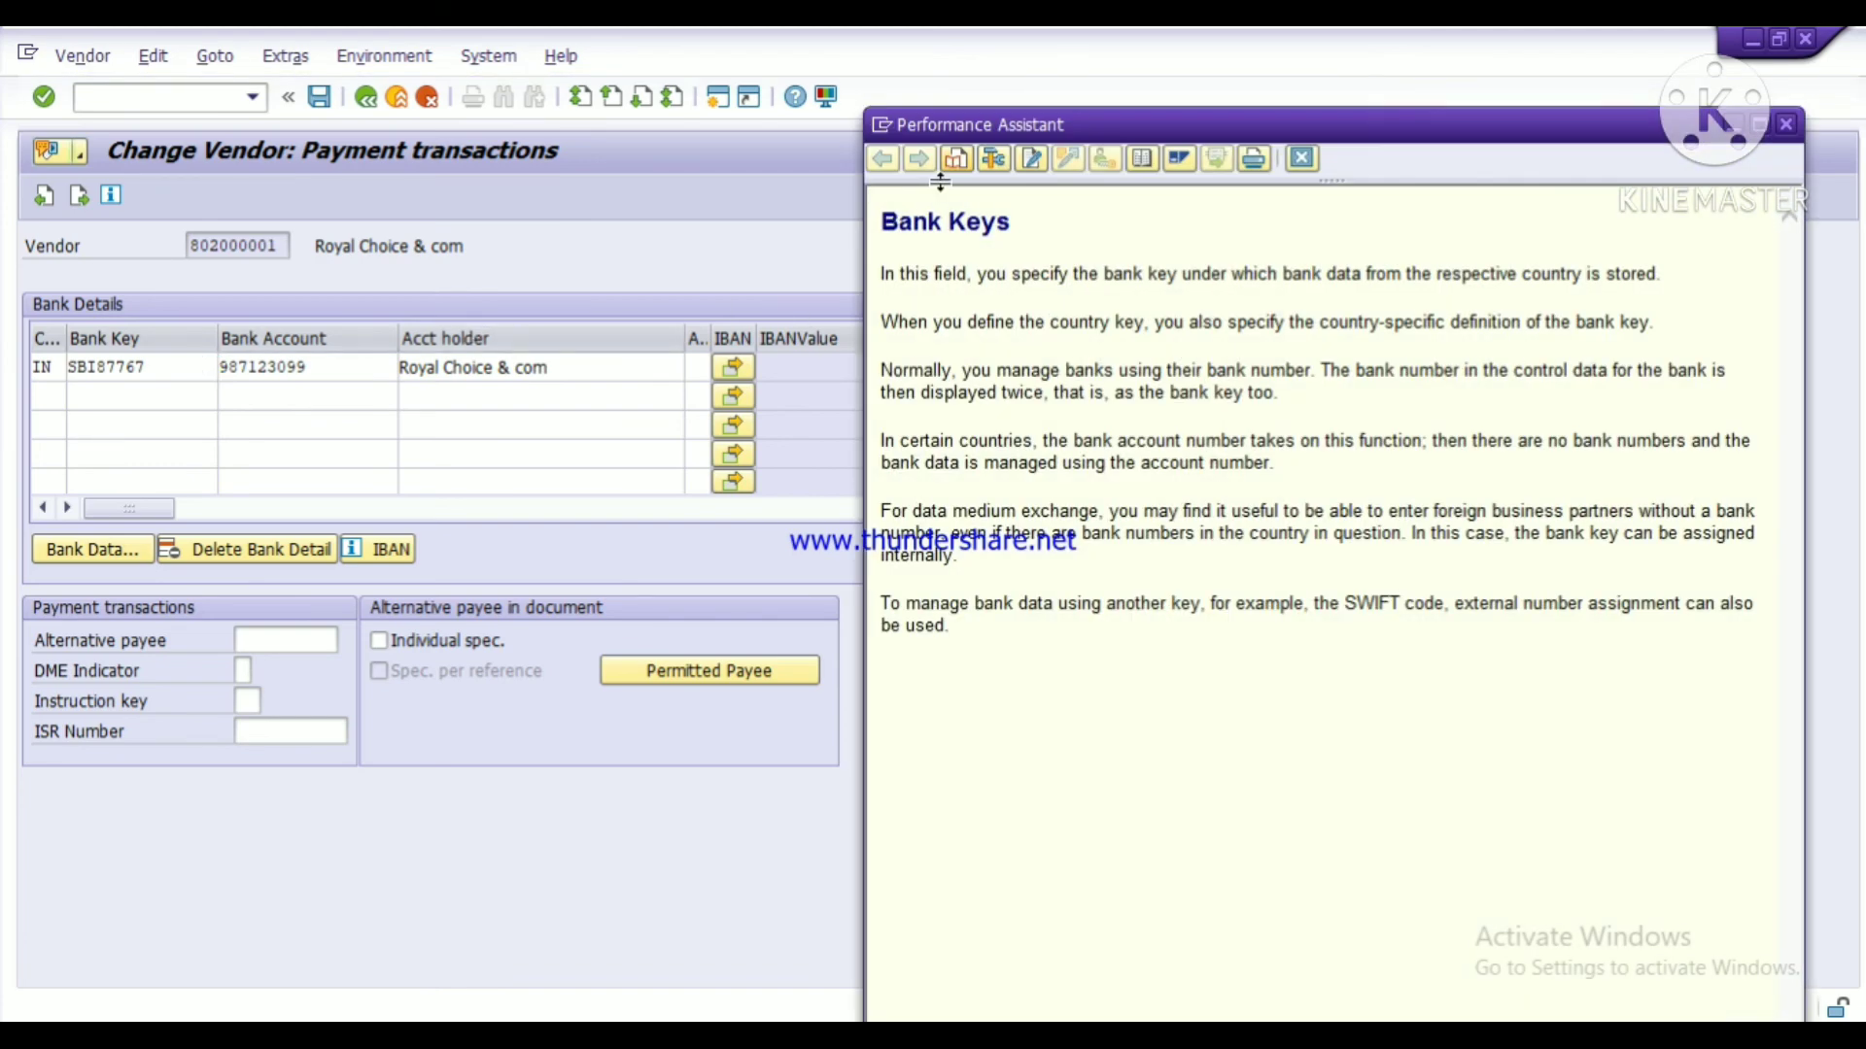
pyautogui.click(991, 159)
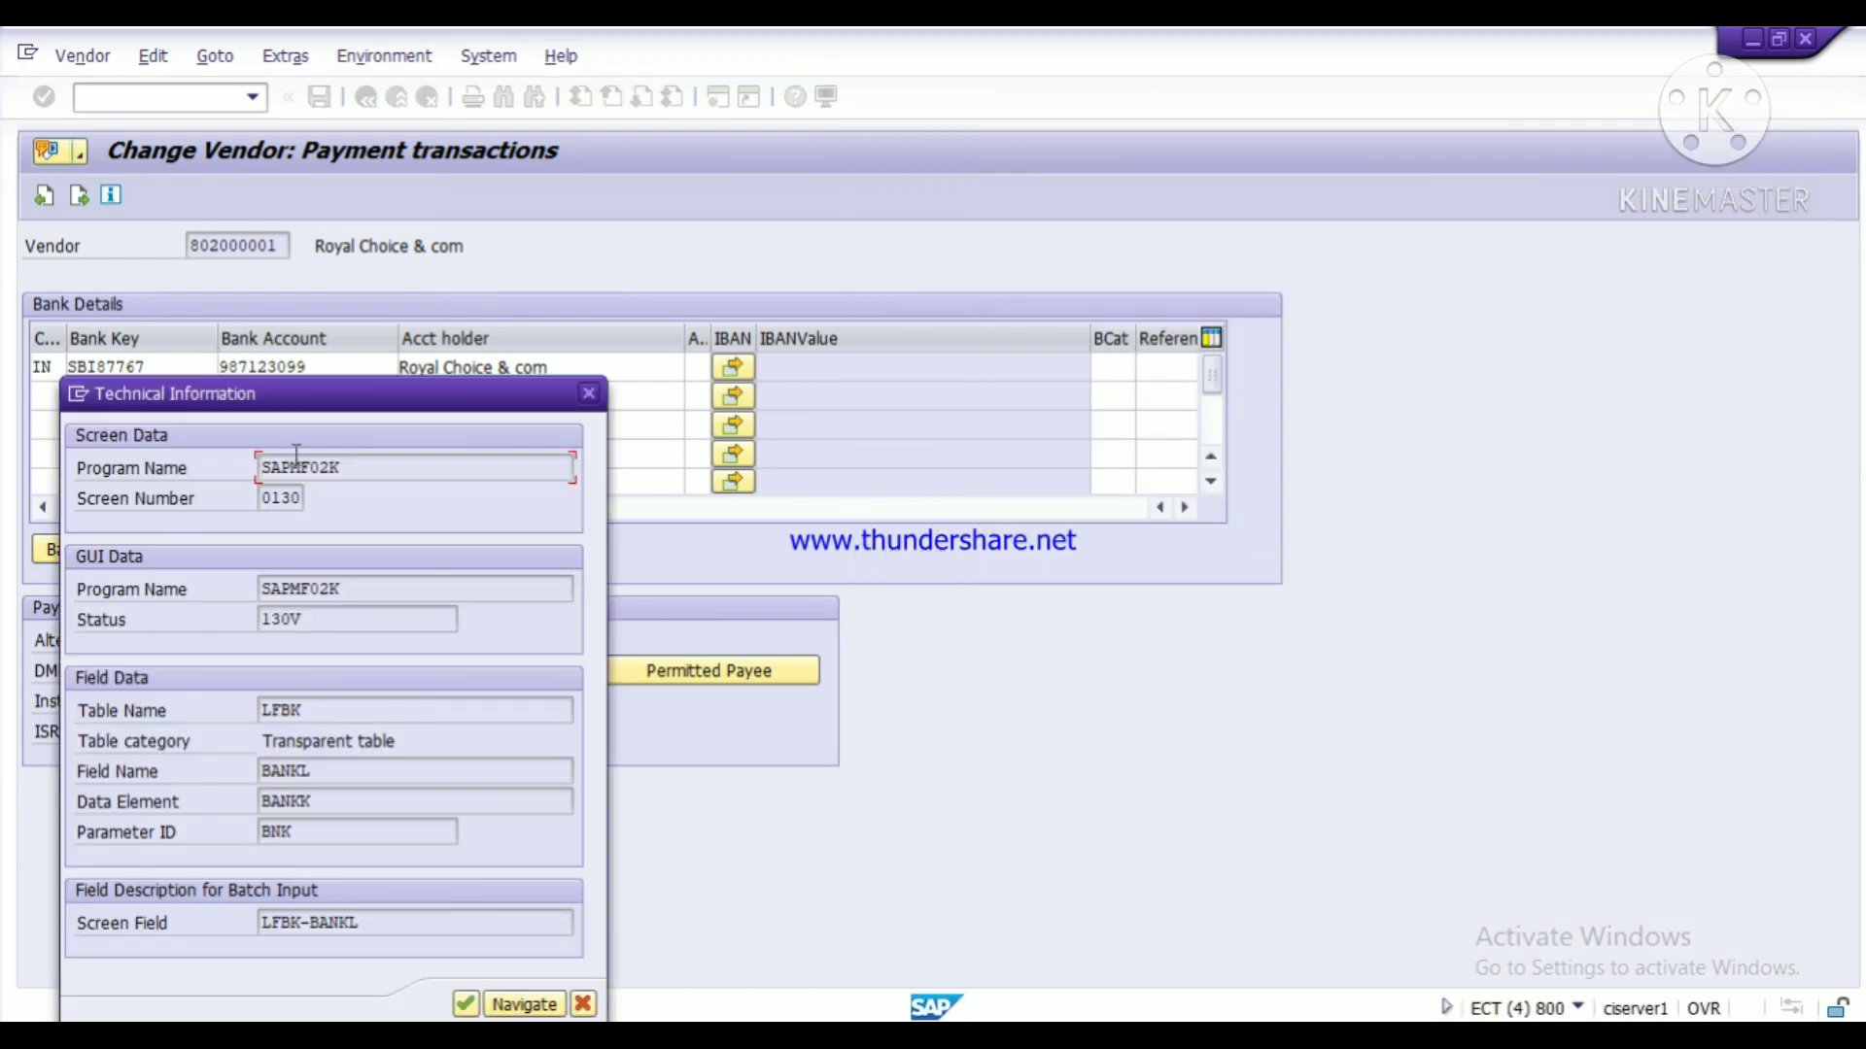
pyautogui.moveTo(335, 392); pyautogui.dragTo(1198, 161)
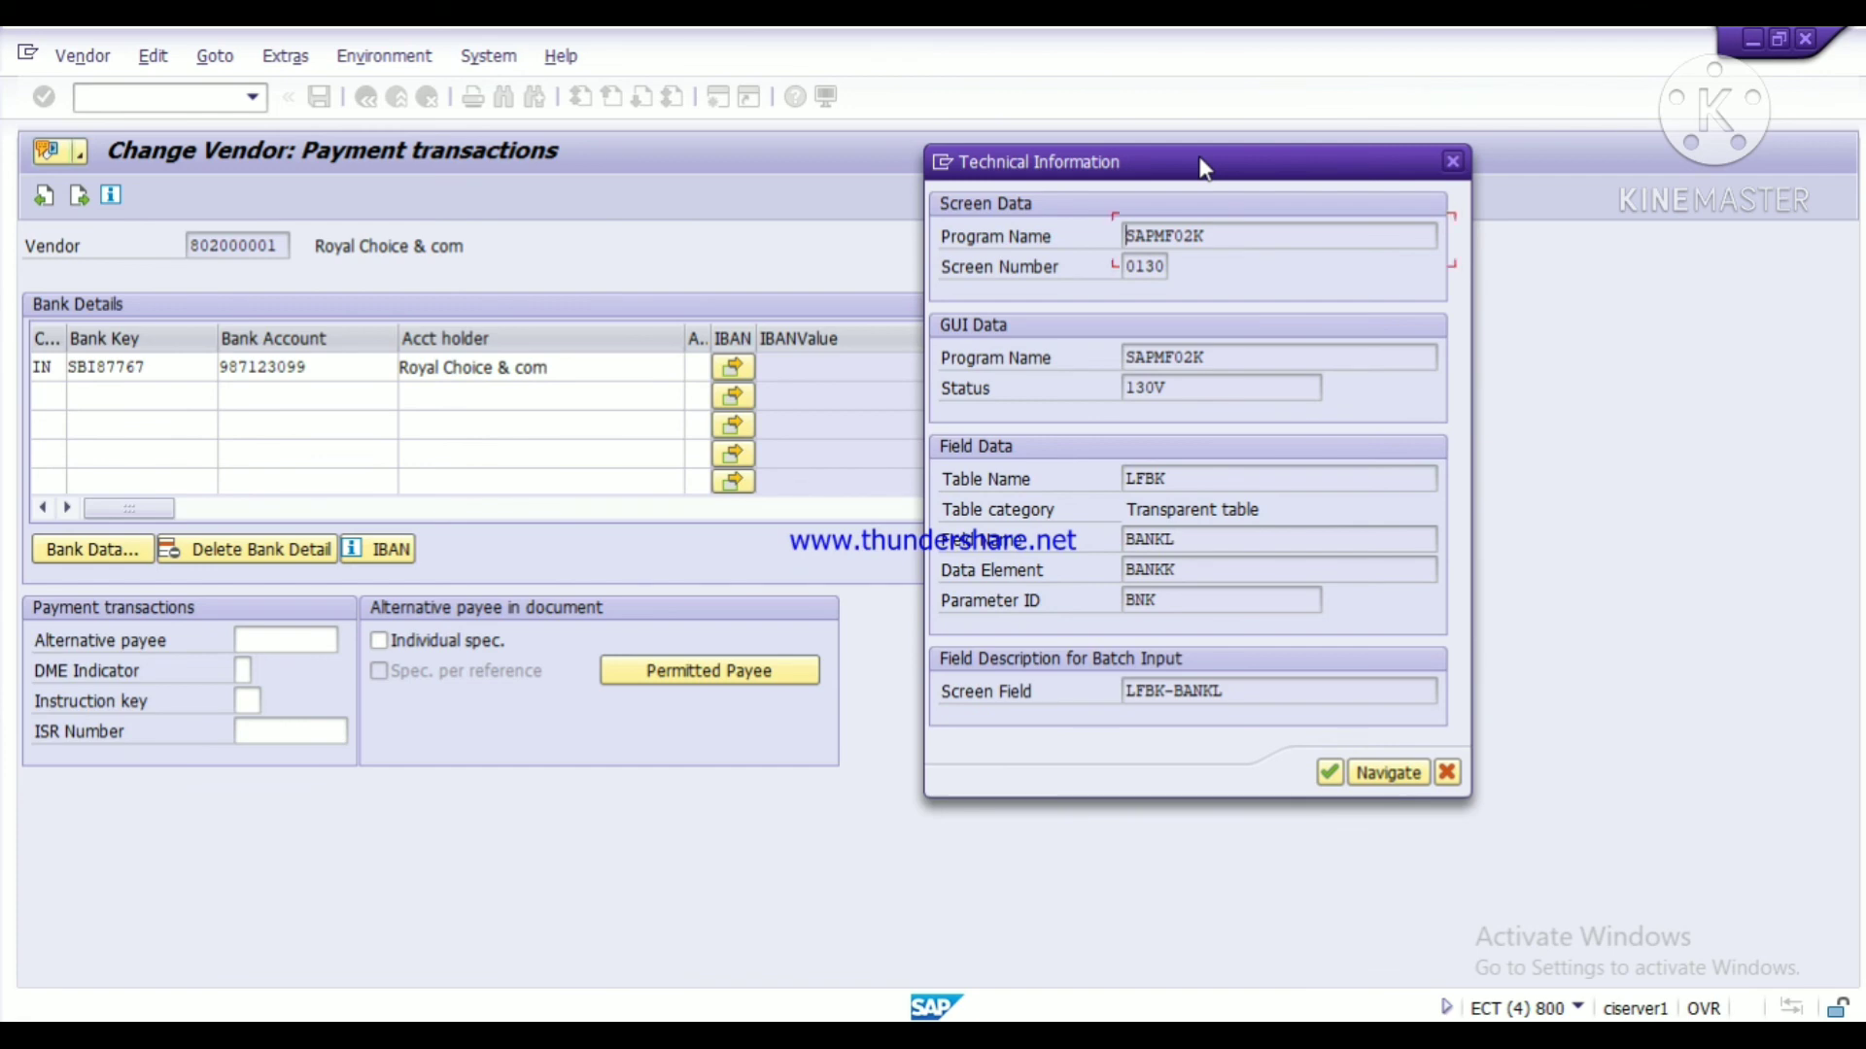
pyautogui.click(1171, 480)
pyautogui.click(1188, 542)
pyautogui.moveTo(1172, 482); pyautogui.dragTo(1069, 471)
pyautogui.click(1453, 161)
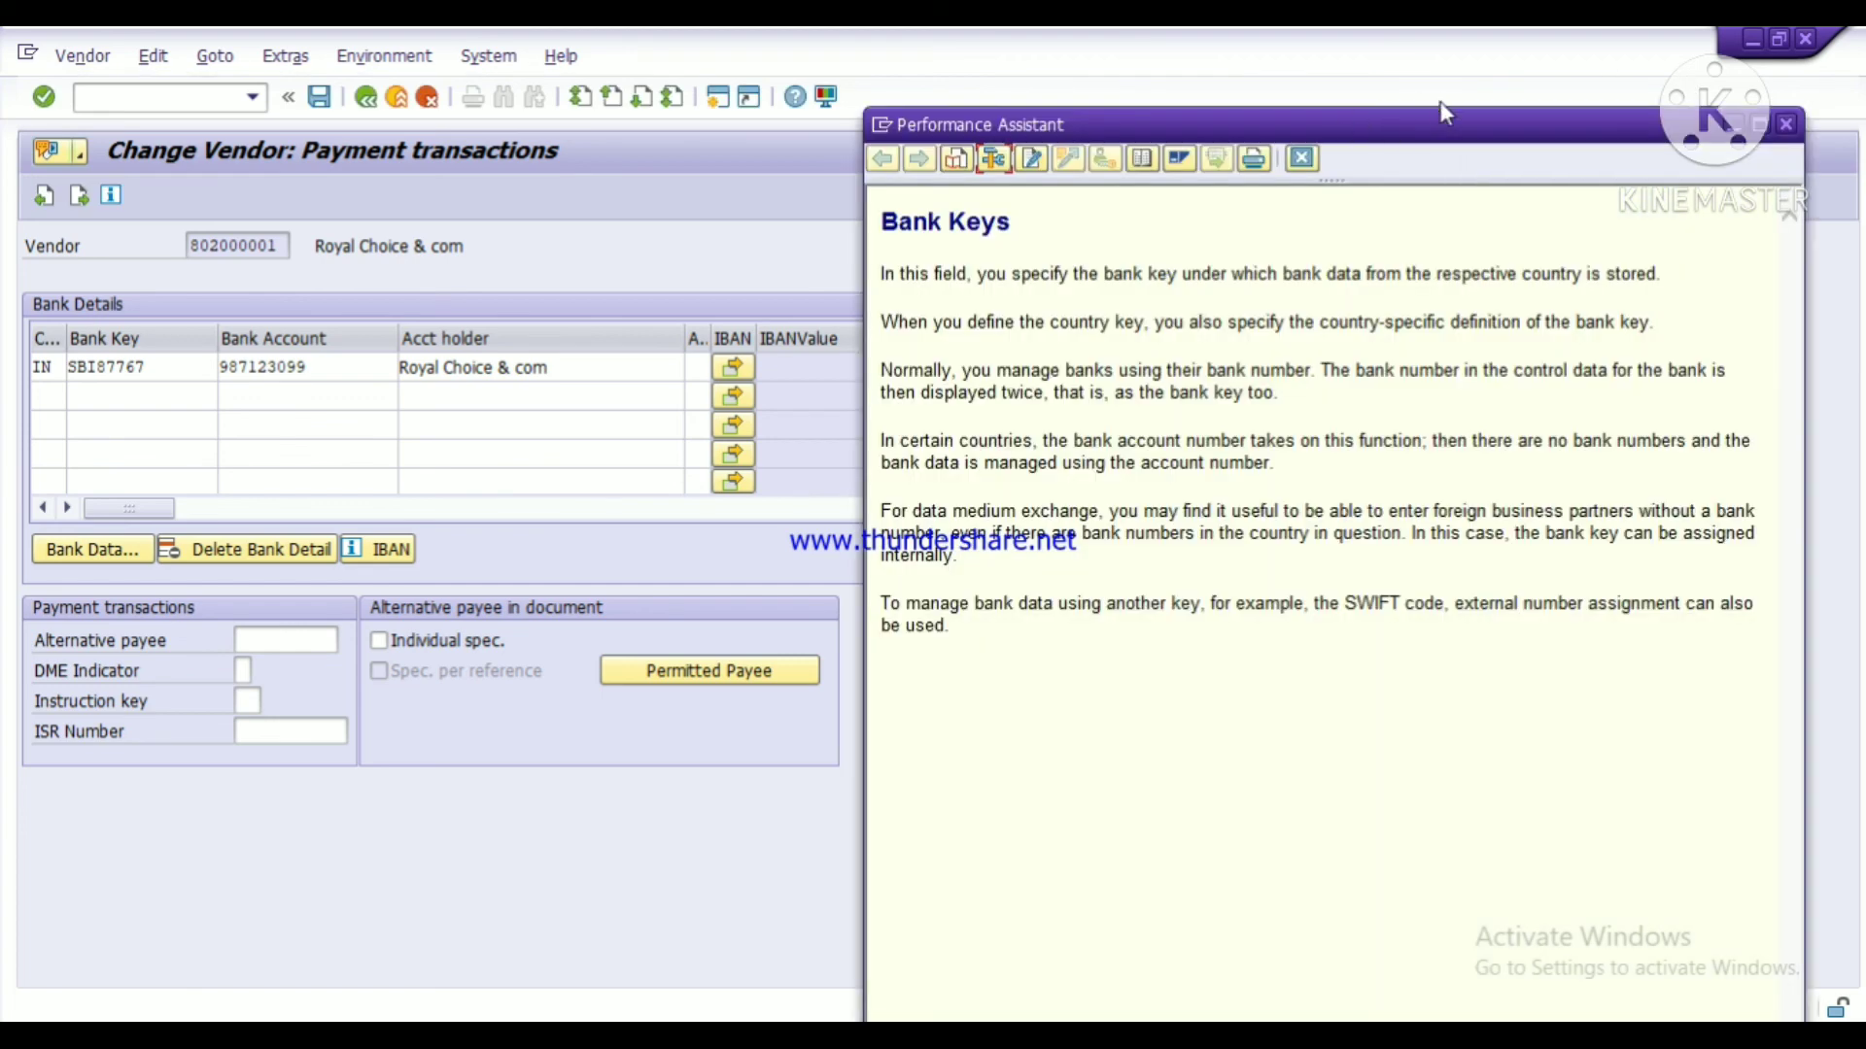
pyautogui.click(1299, 157)
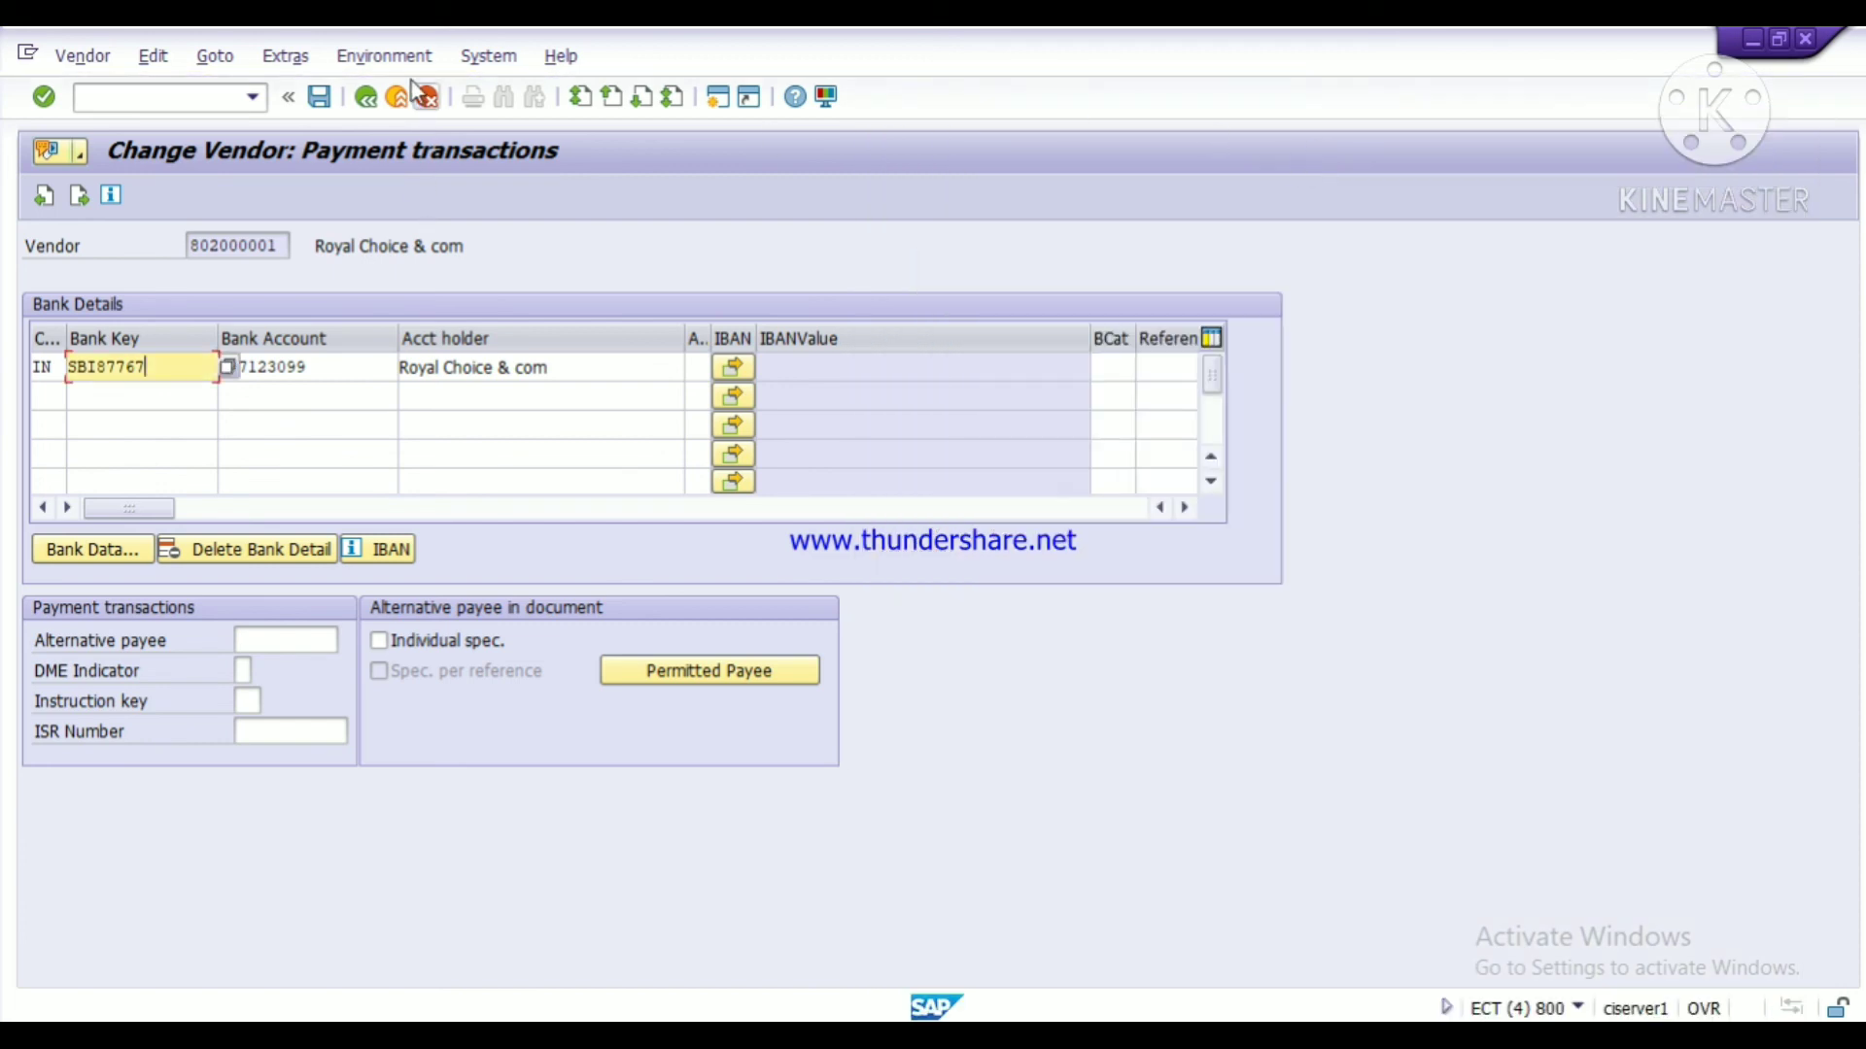
# - Leave the vendor's payment transactions view and reopen the vendor's address data
pyautogui.click(365, 101)
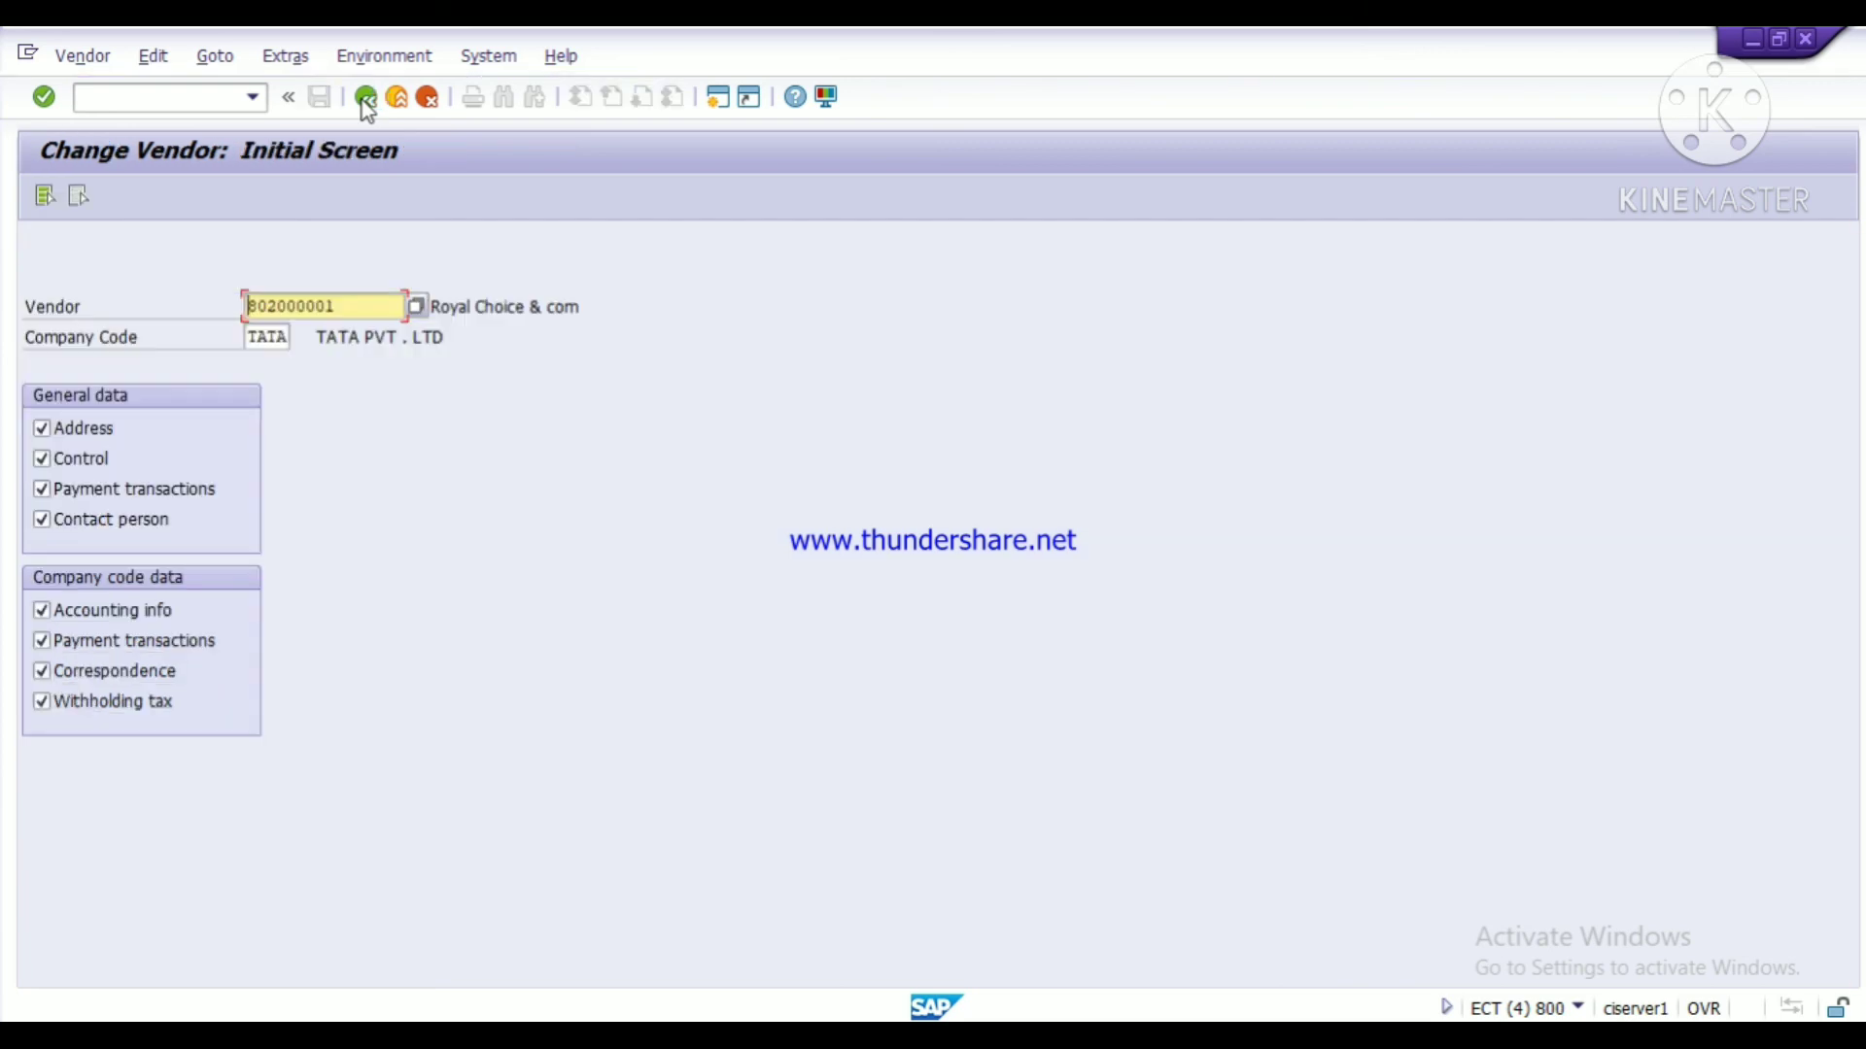
pyautogui.press('Return')
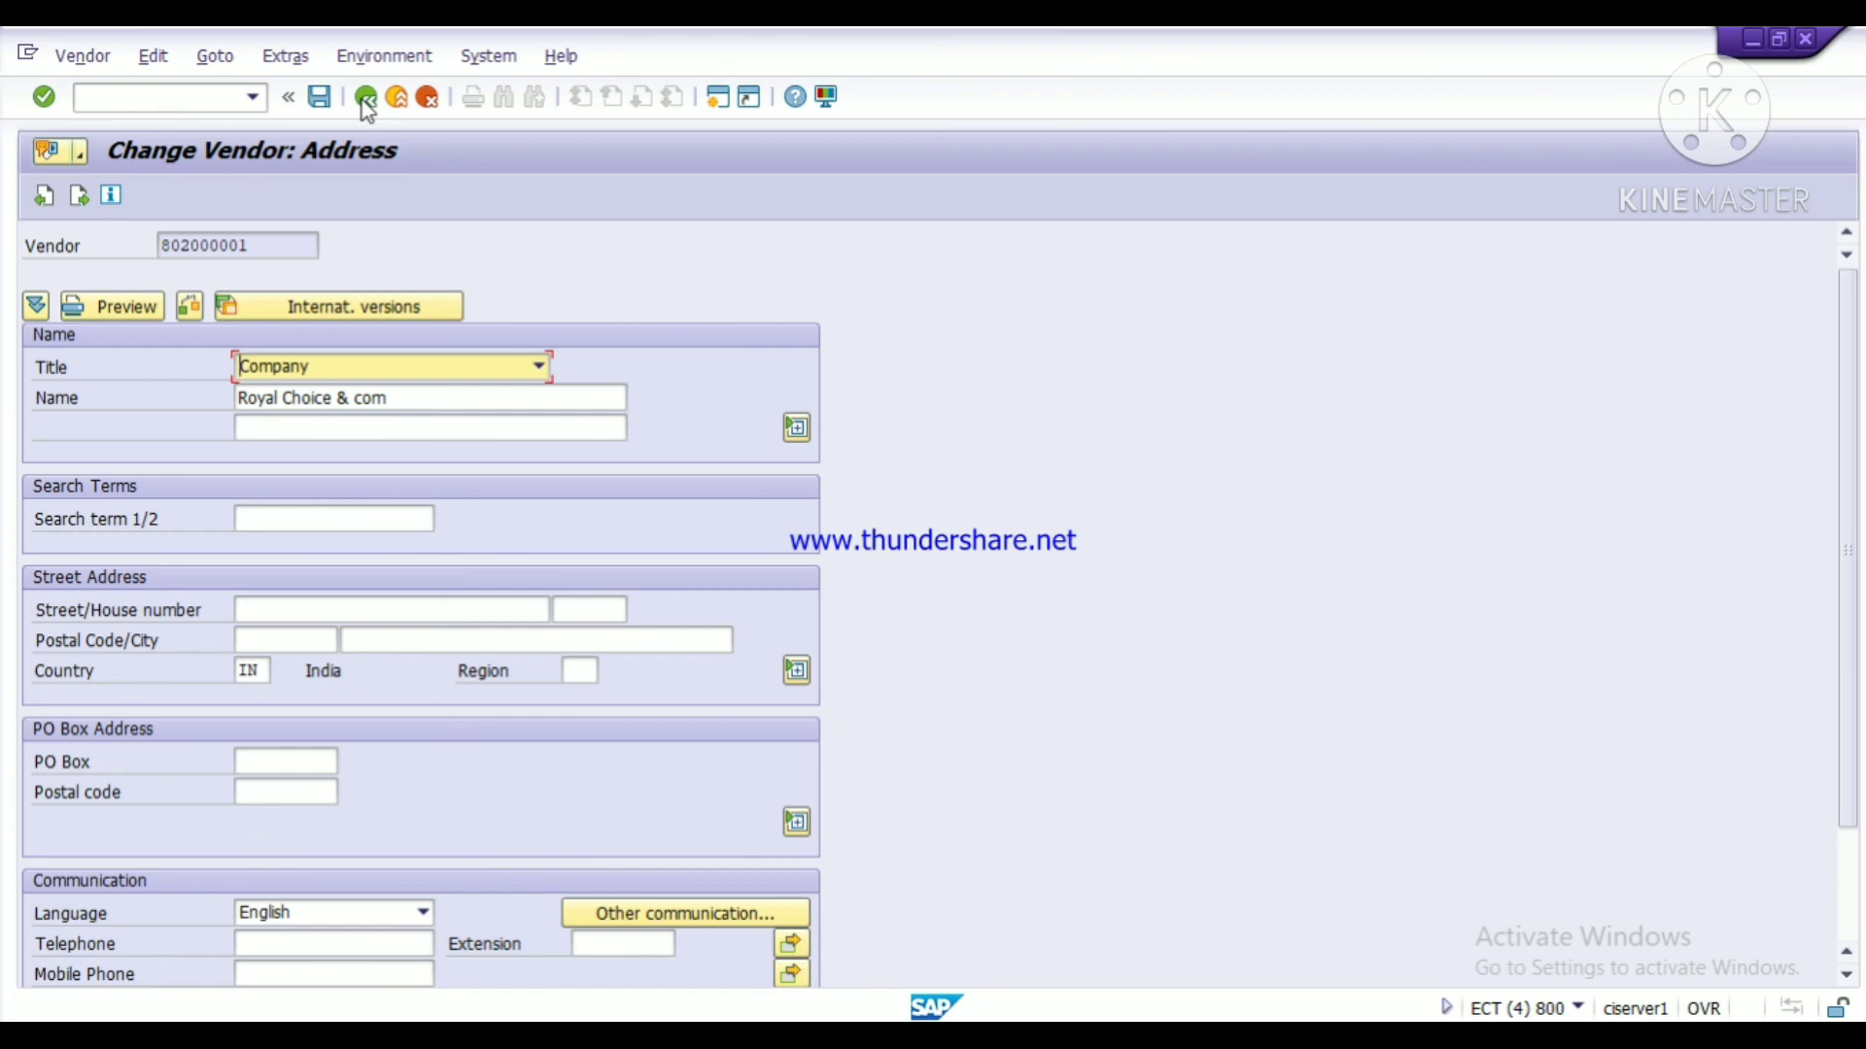
# - Switch to the General Table Display session, enter table LFBK and start its background display
pyautogui.hotkey('alt', 'Tab')
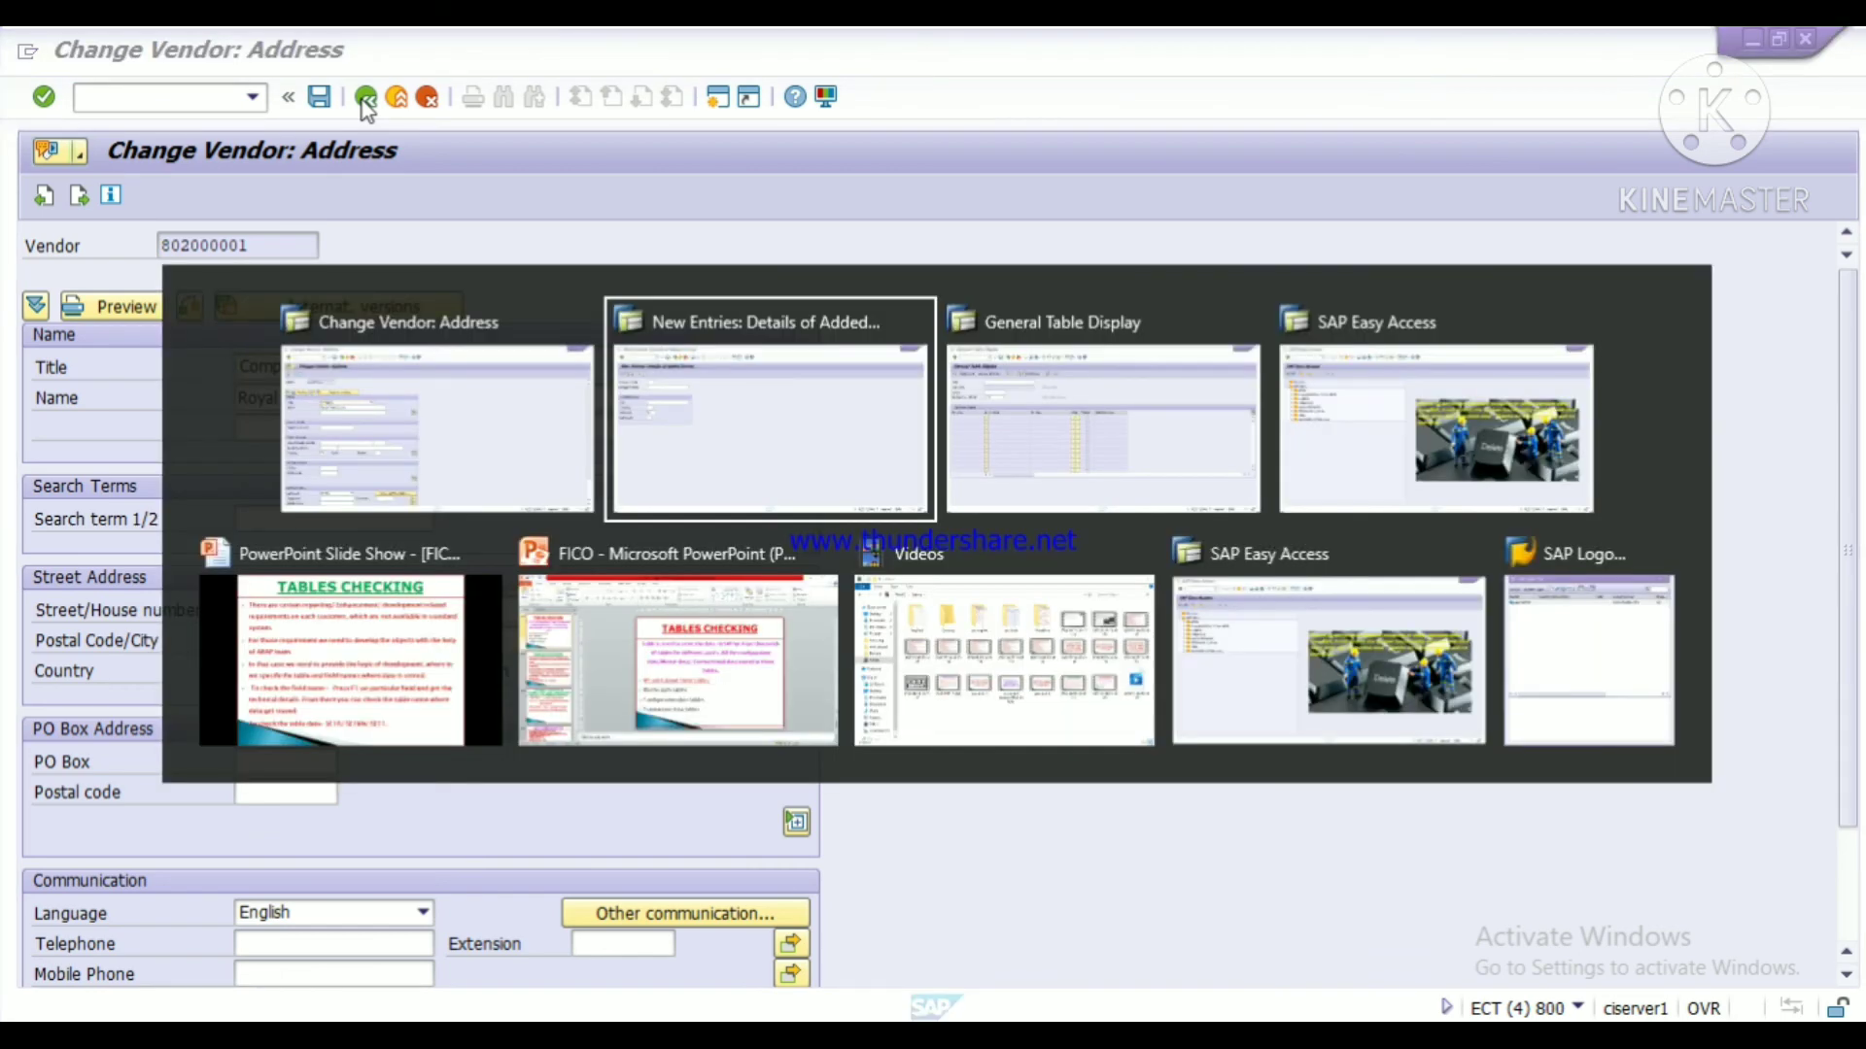
pyautogui.hotkey('alt', 'Tab')
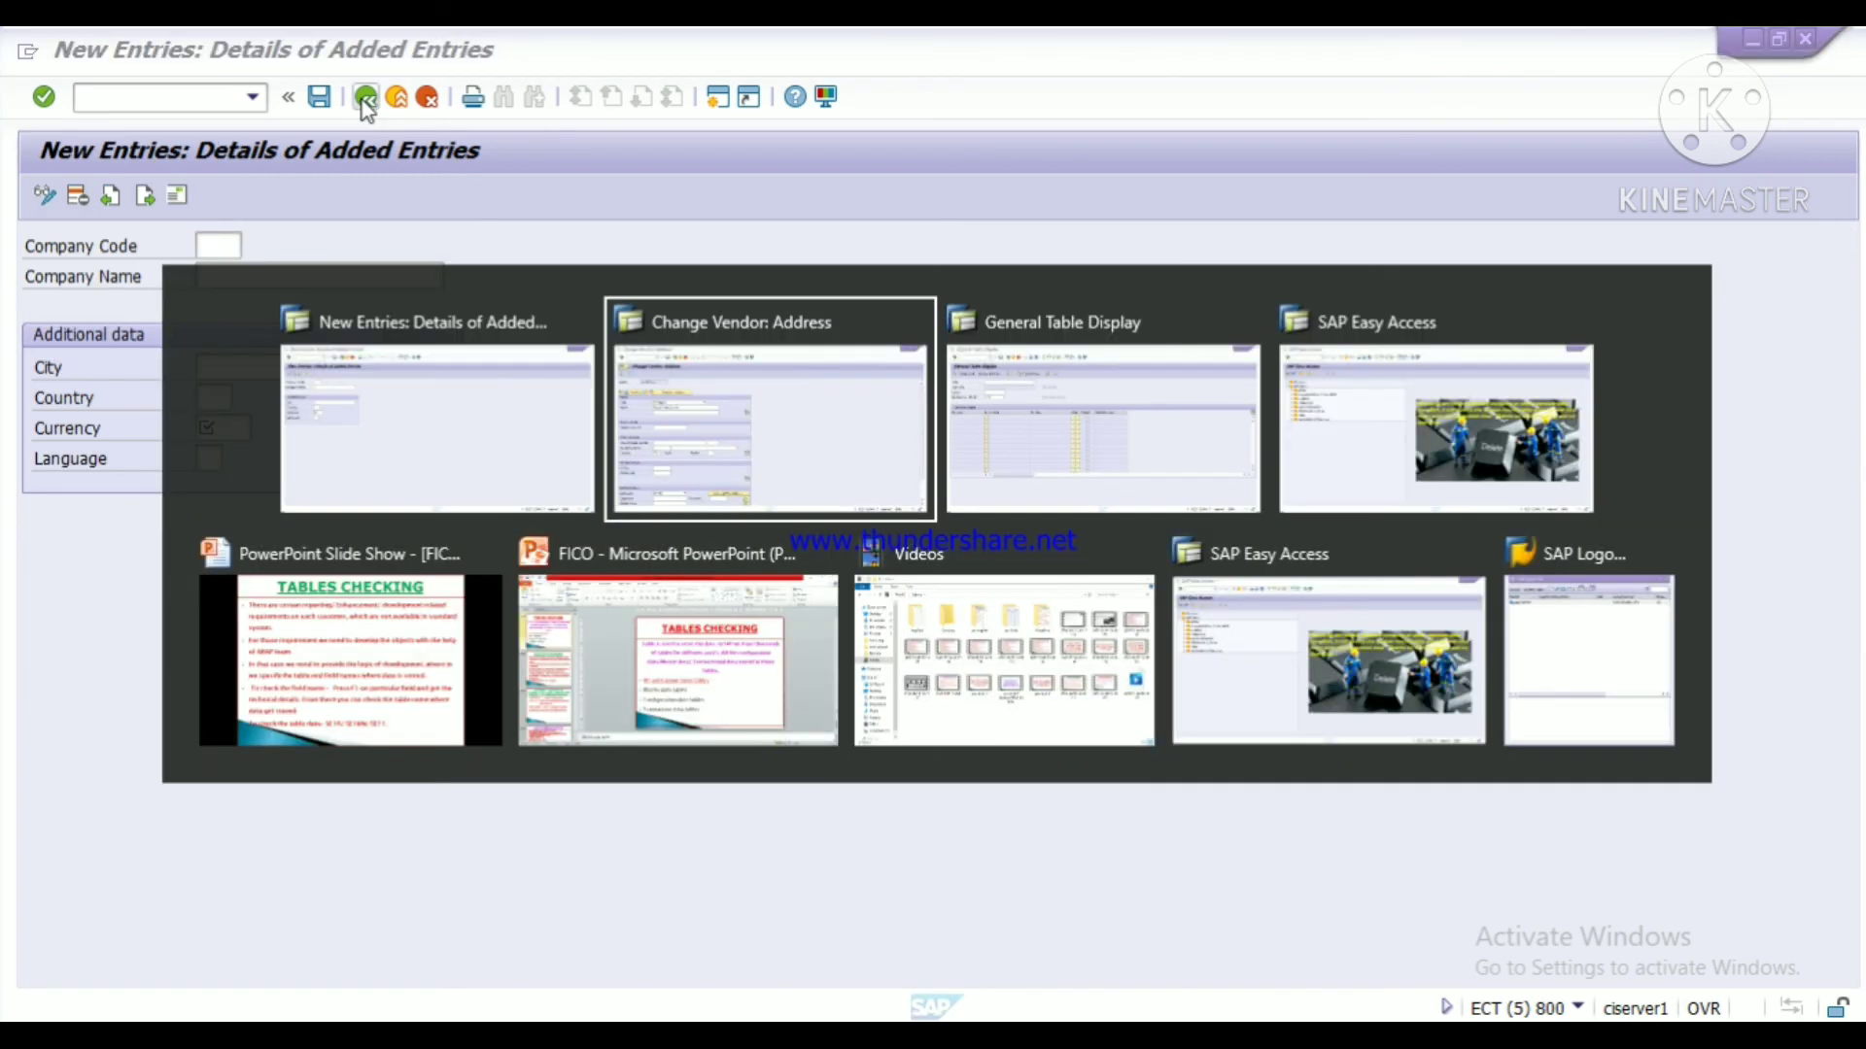
pyautogui.hotkey('alt', 'Tab')
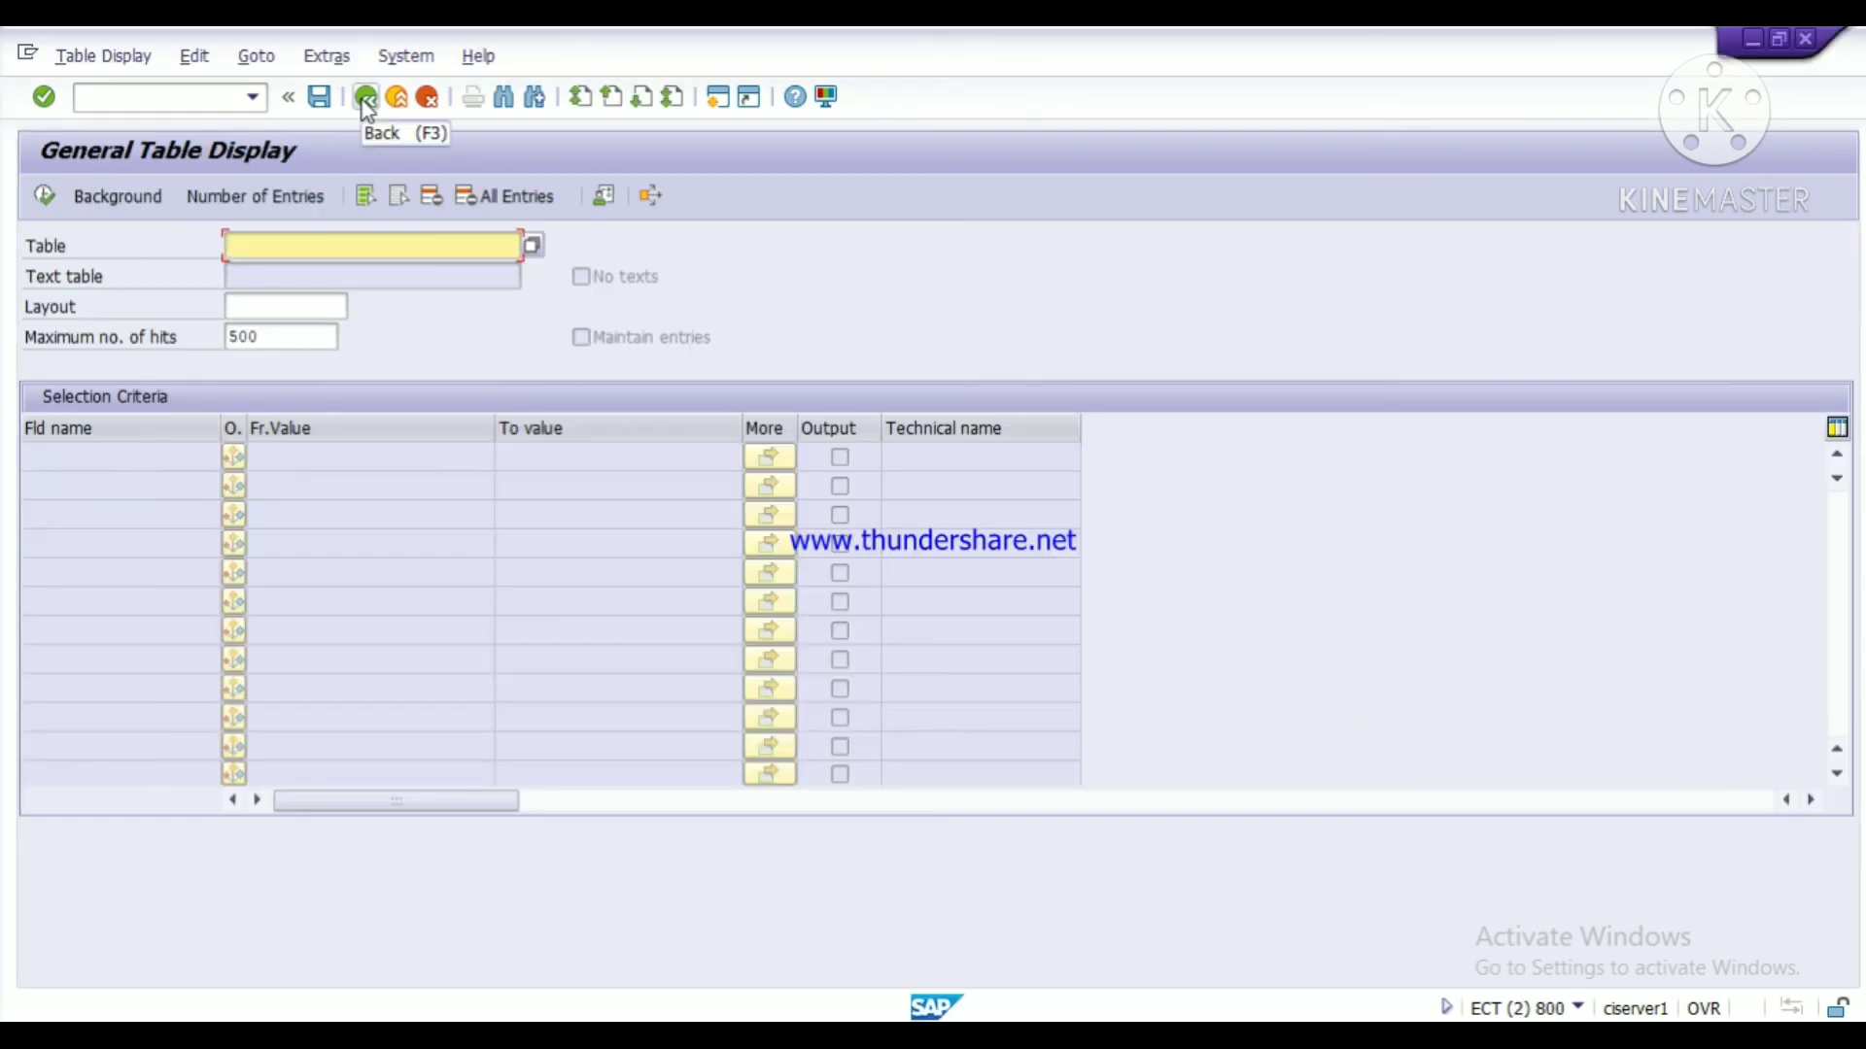
pyautogui.write('LFBK')
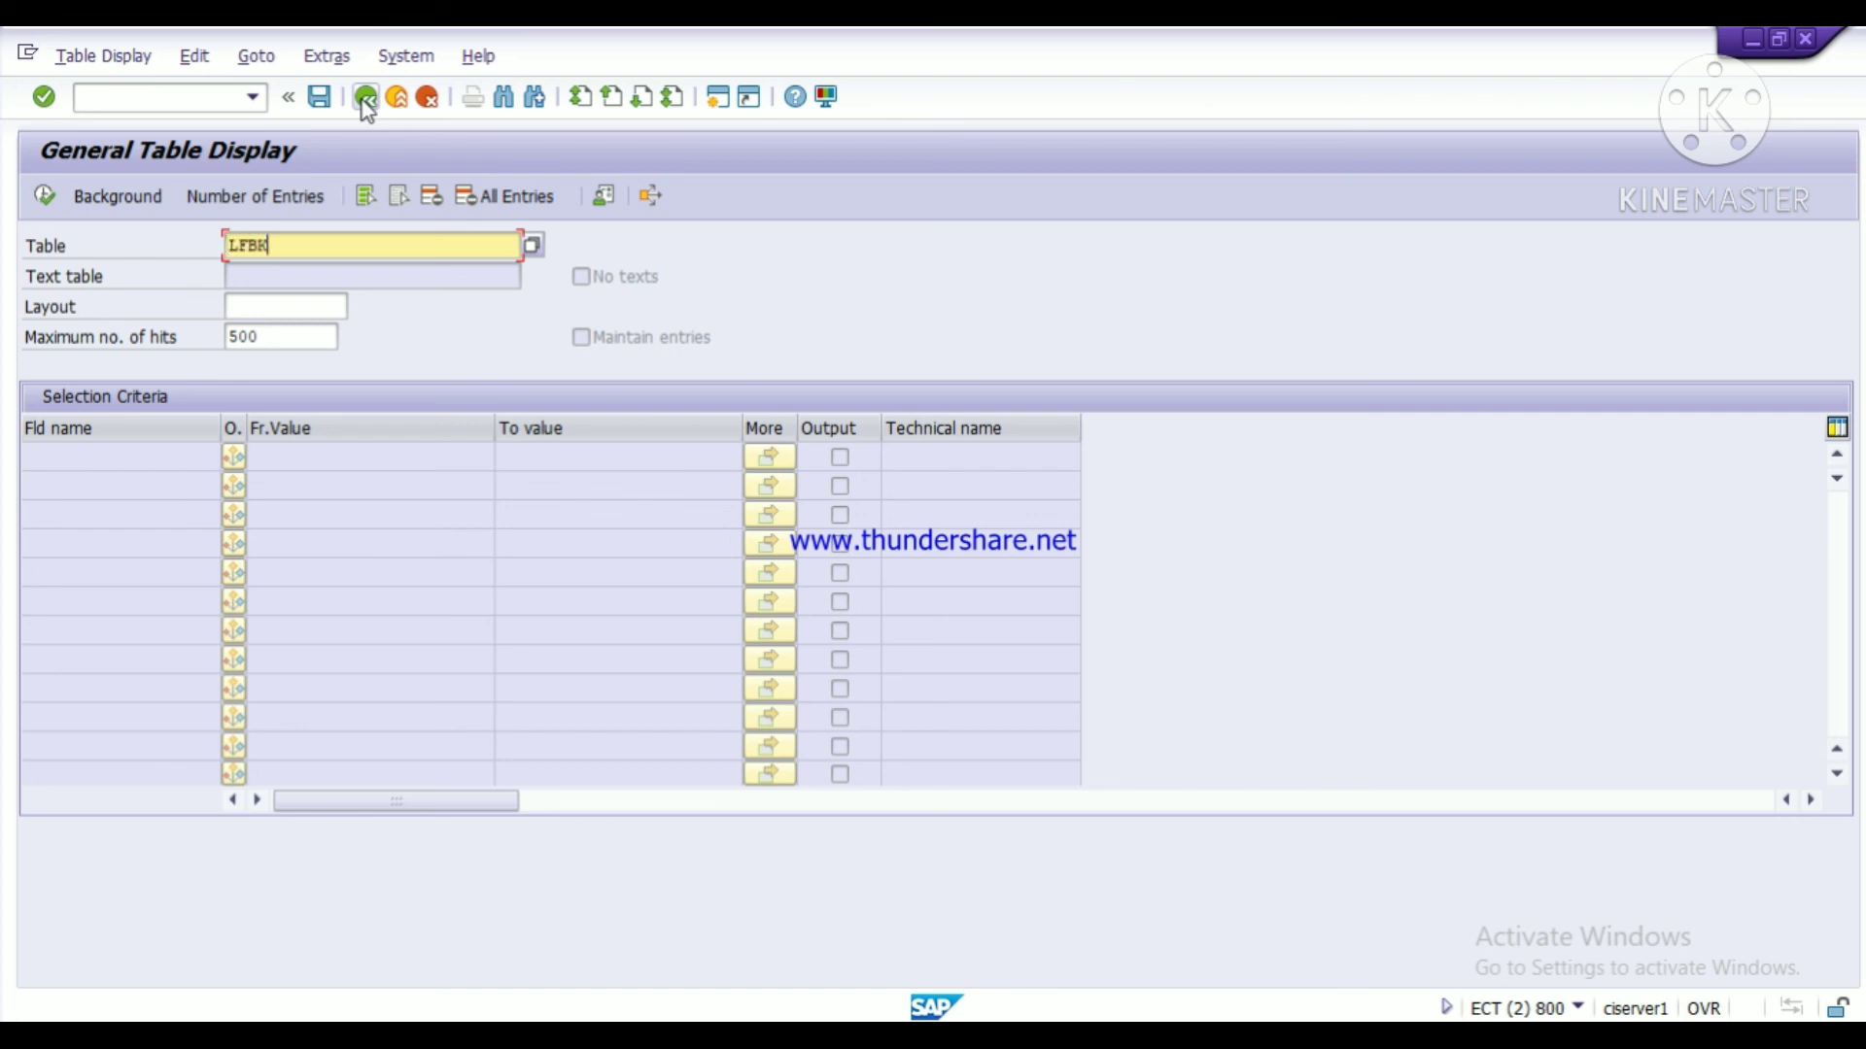
pyautogui.click(163, 197)
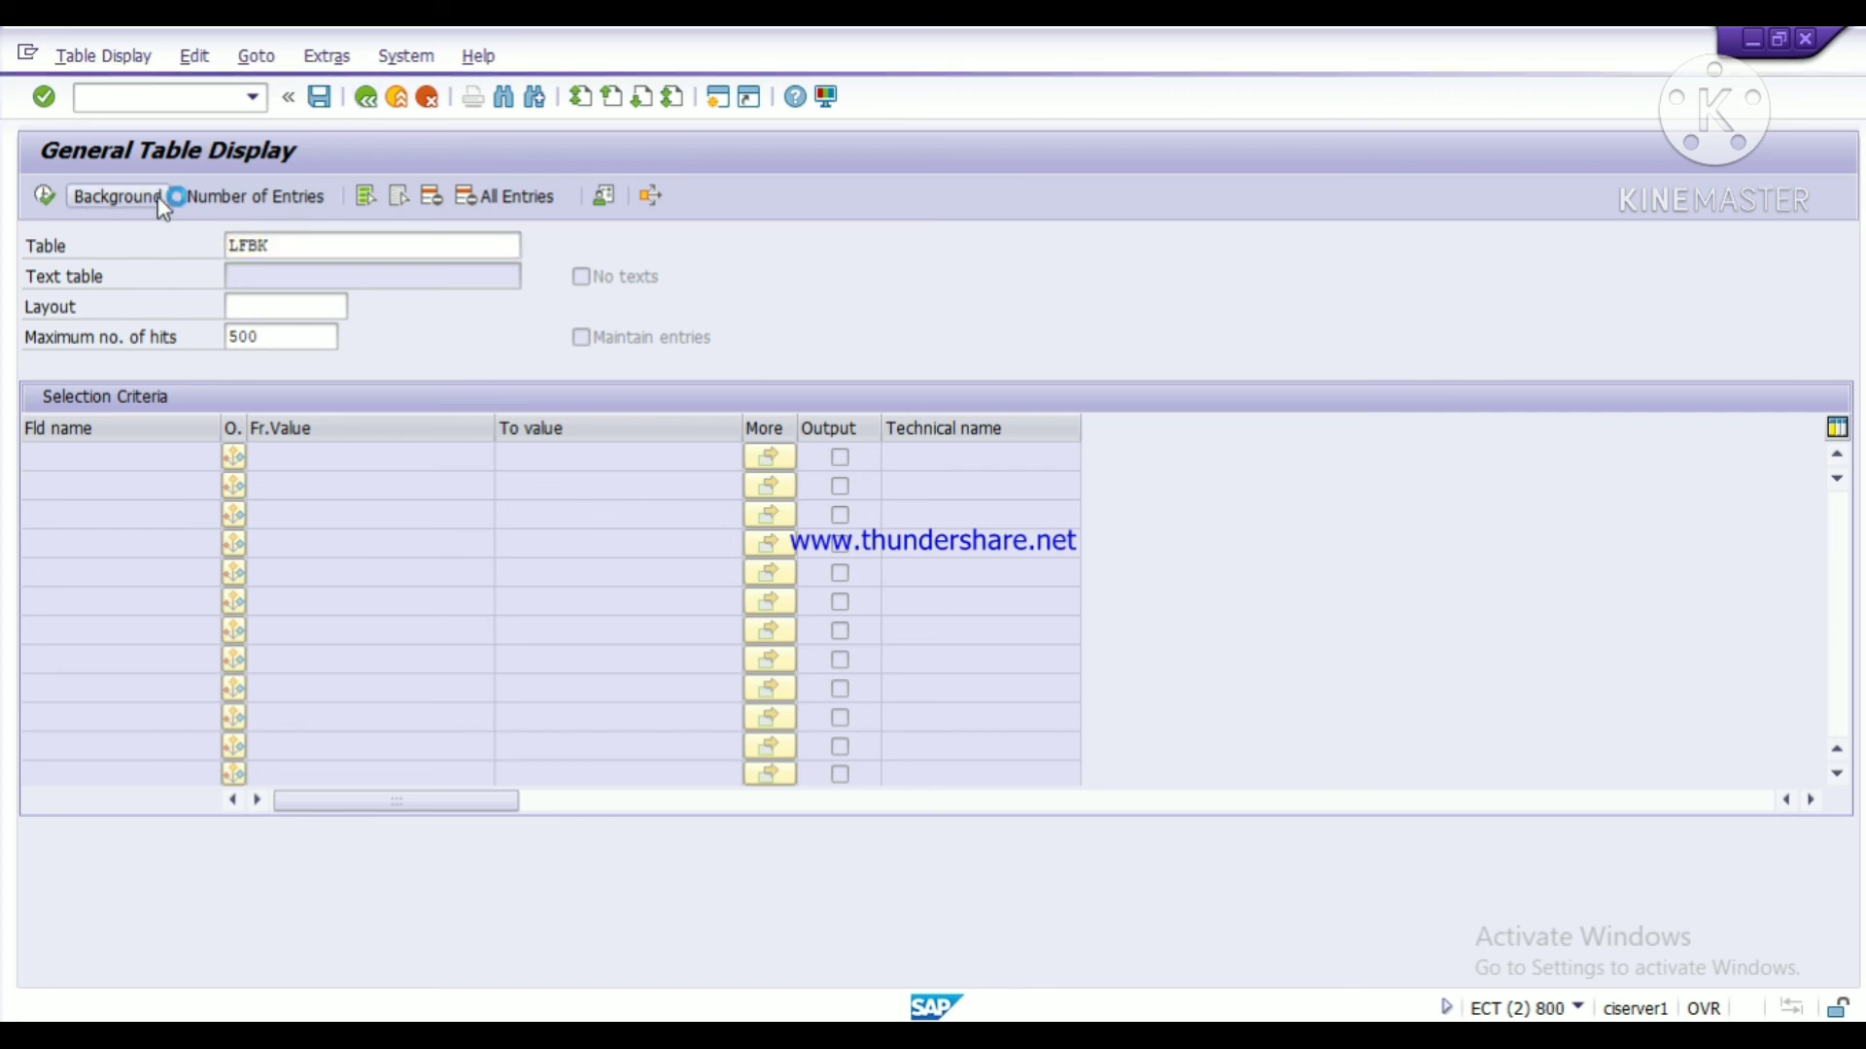